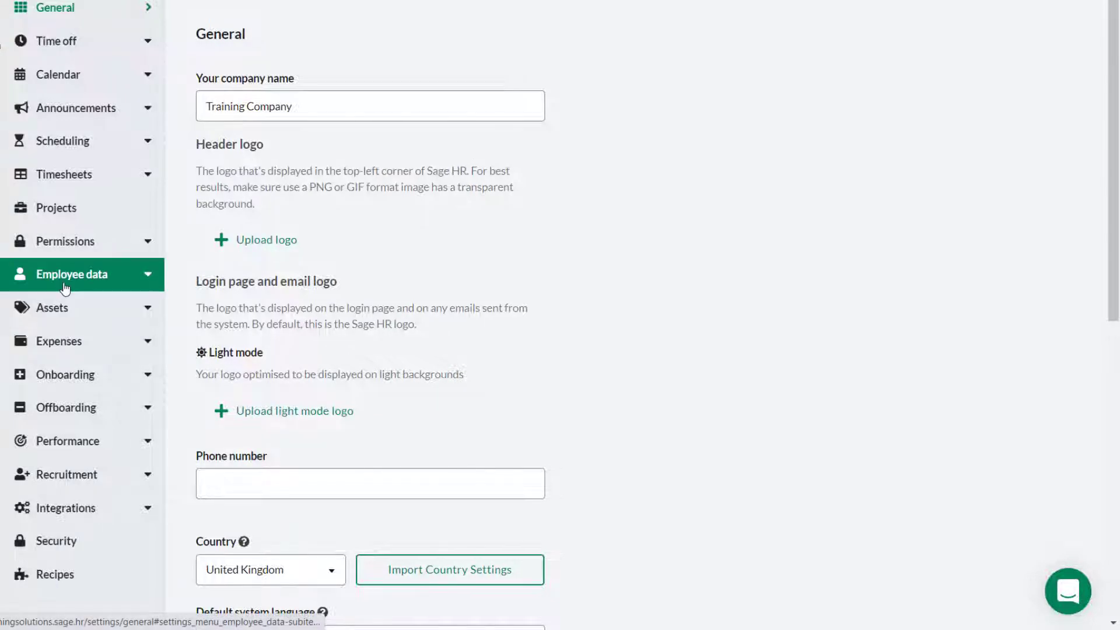
- Allow employees to add & edit trainings, make one employee training administrator, and save
click(65, 284)
click(66, 336)
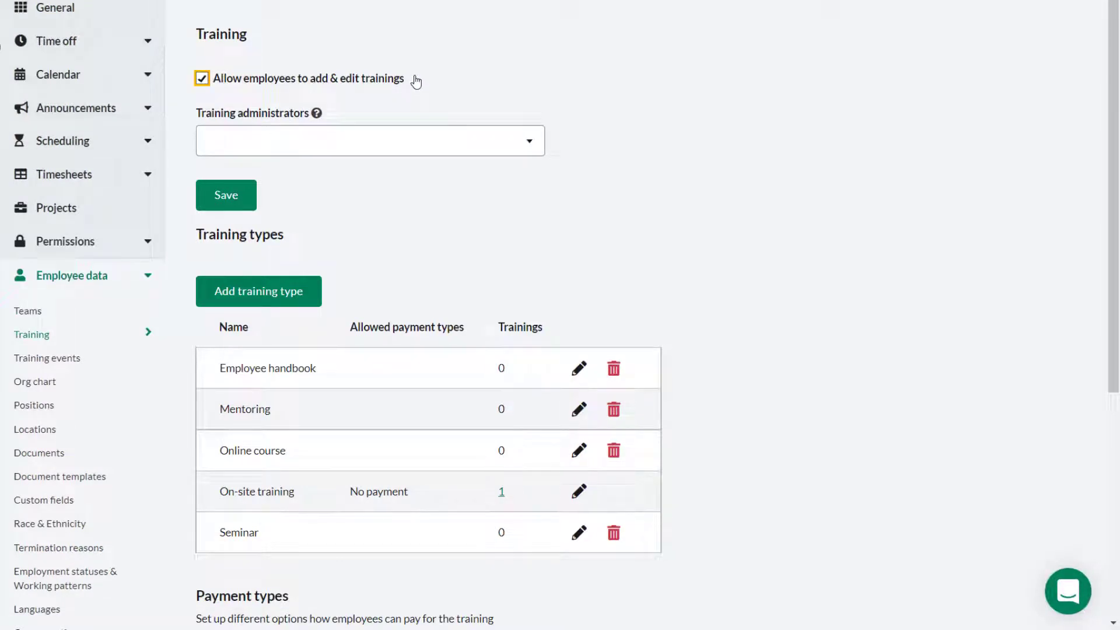
click(207, 82)
click(207, 83)
click(337, 150)
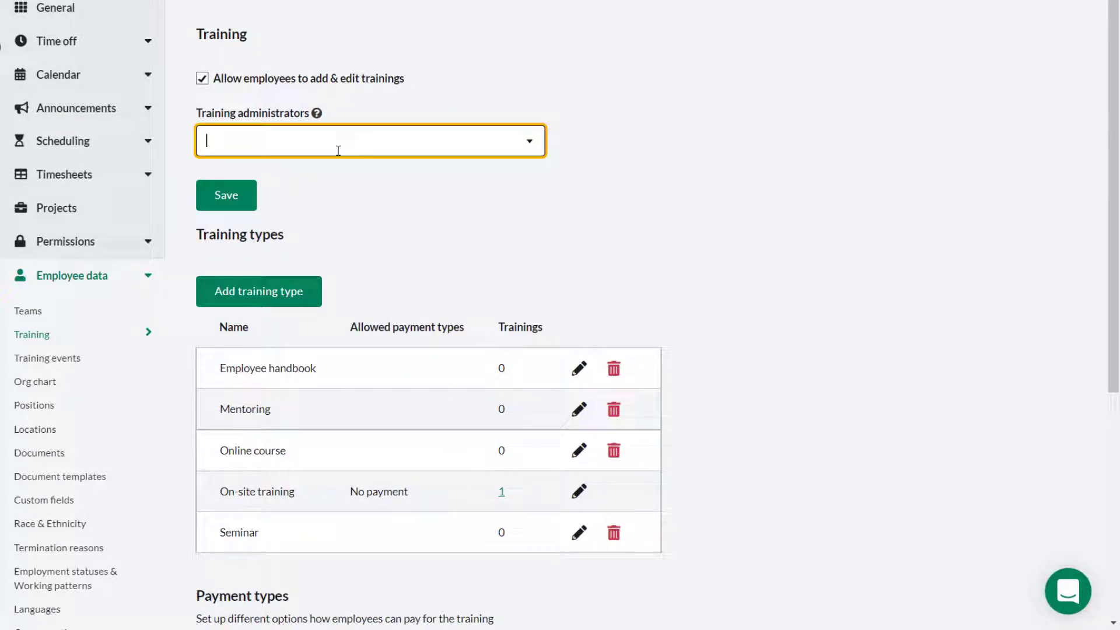
click(339, 150)
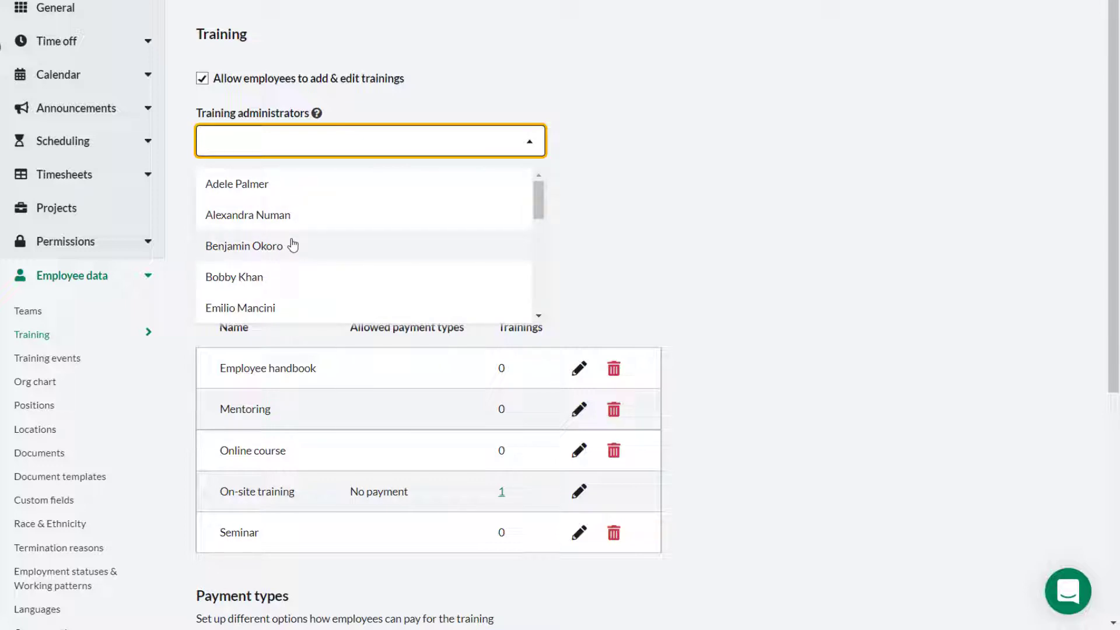
click(293, 246)
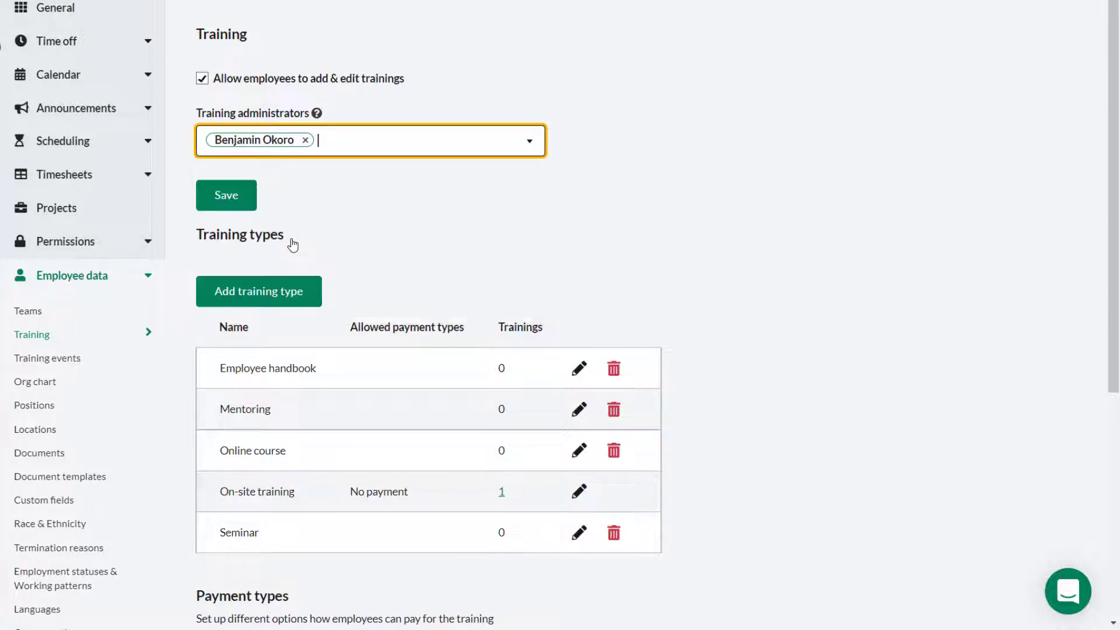
click(213, 197)
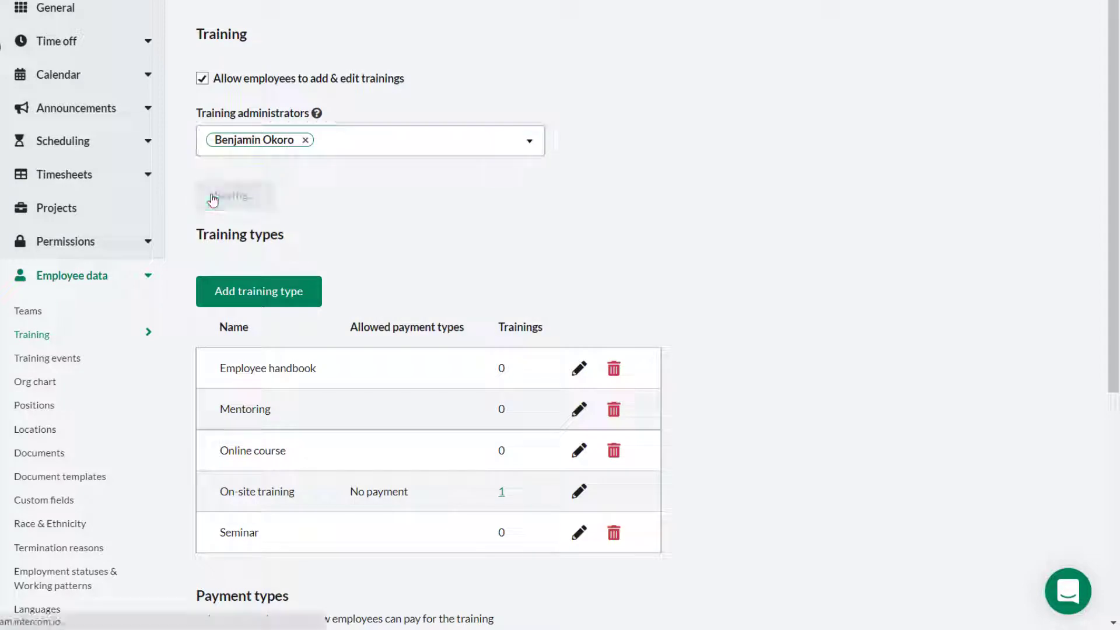
scroll(575, 168, down, 3)
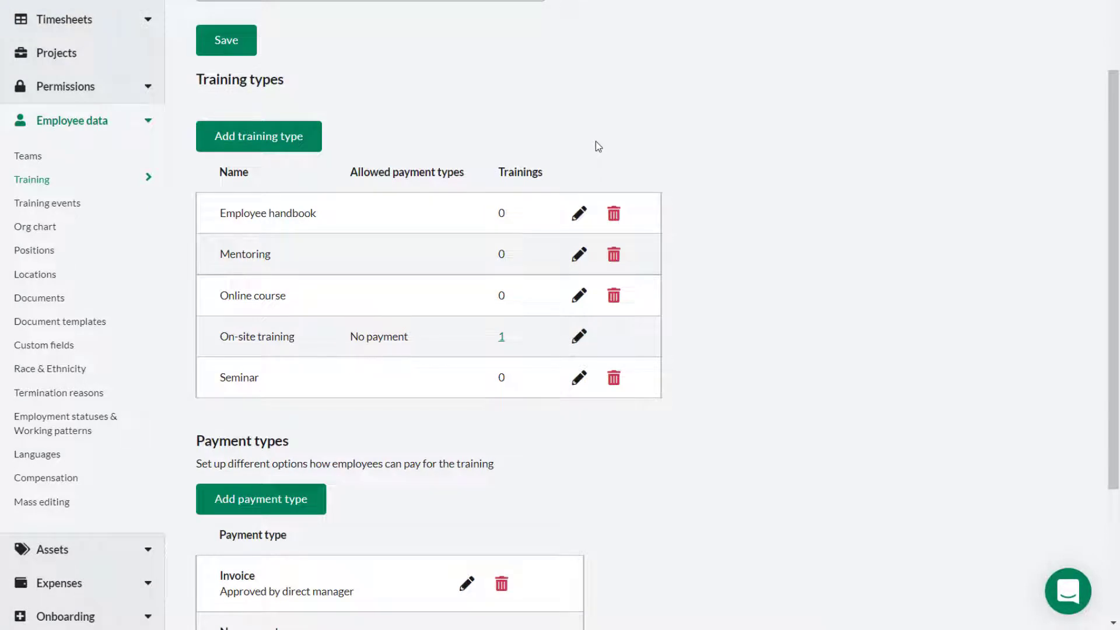
- Create a training type named 'Lunch n' Learn' with the No payment option ticked
click(256, 138)
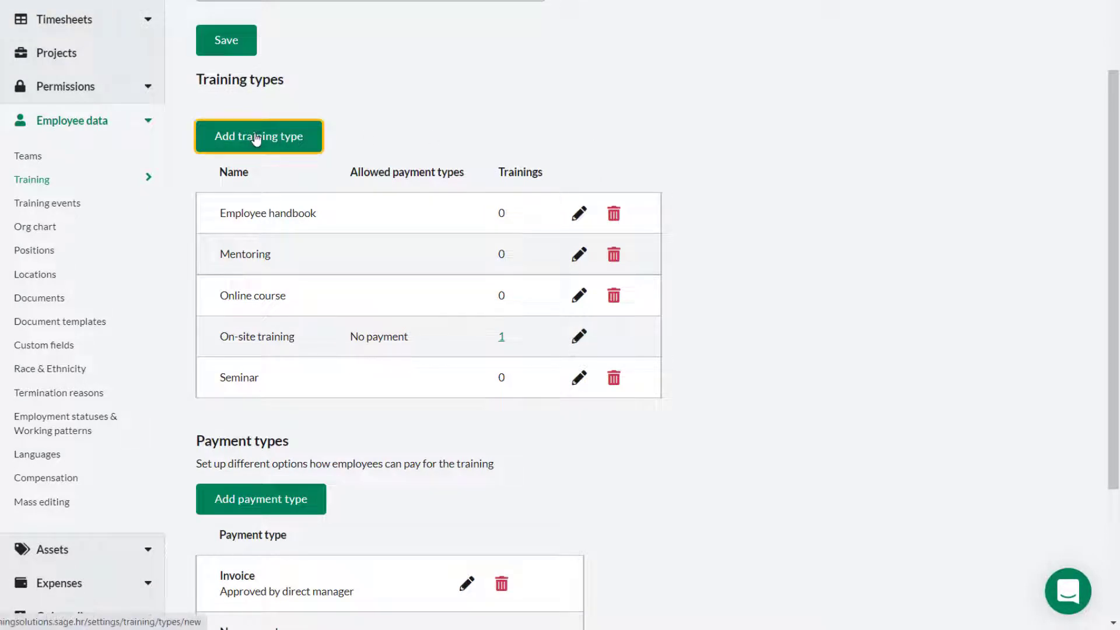
click(387, 114)
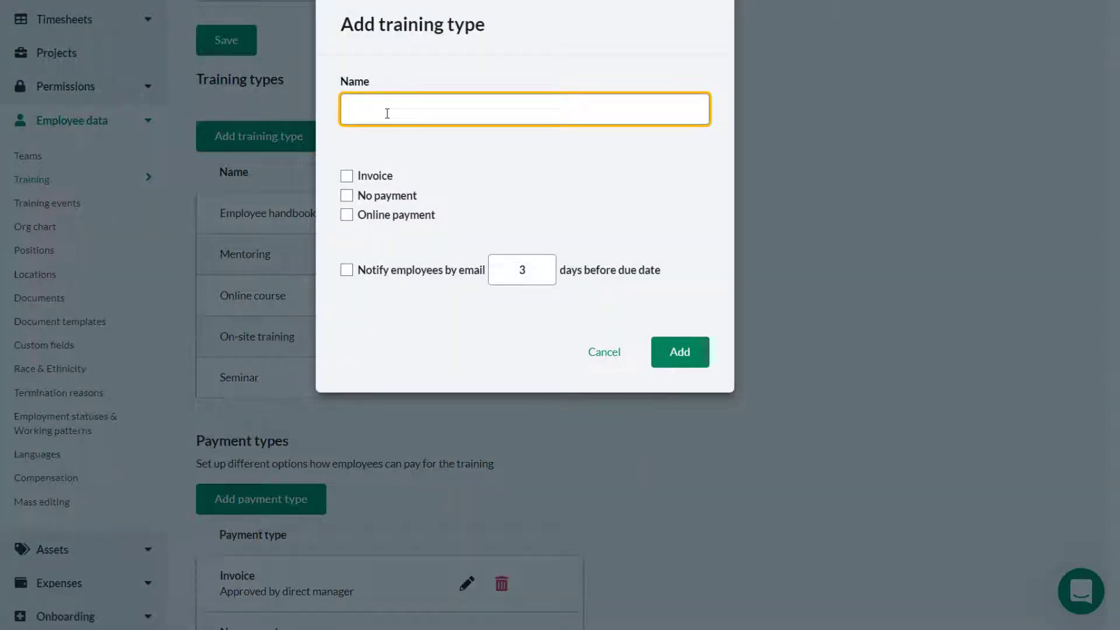
text(Lunch n' Learn)
click(347, 196)
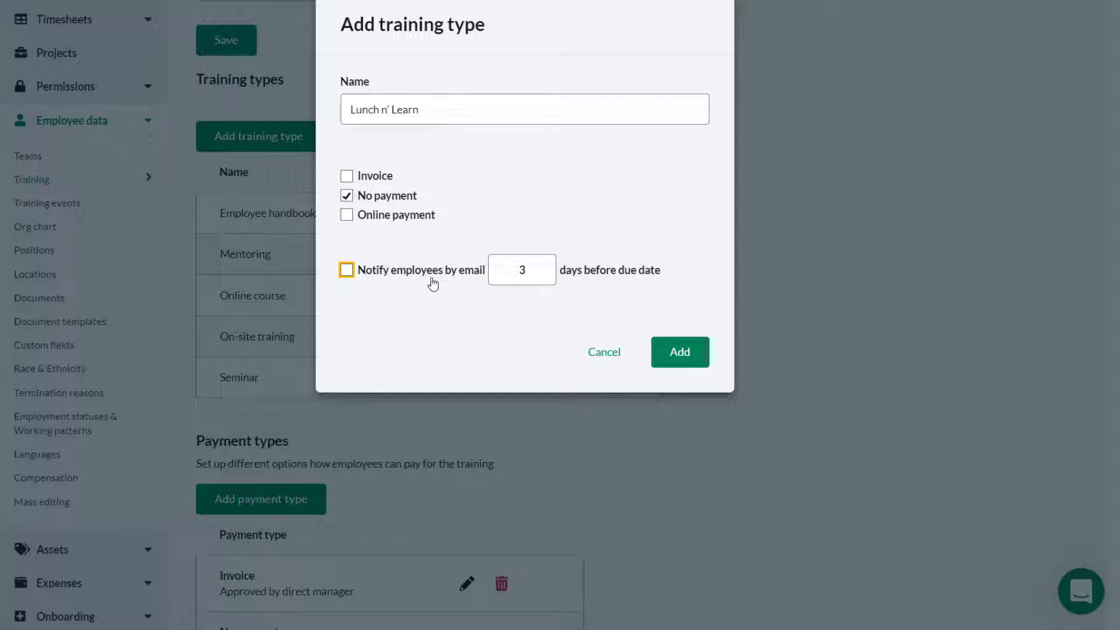
click(685, 362)
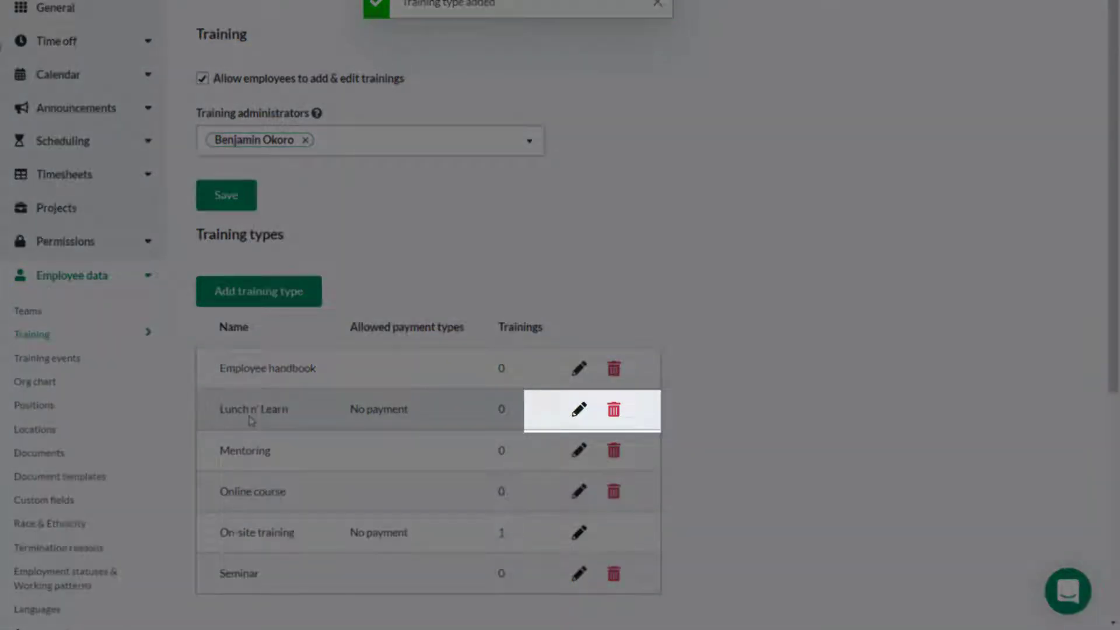
scroll(760, 231, down, 3)
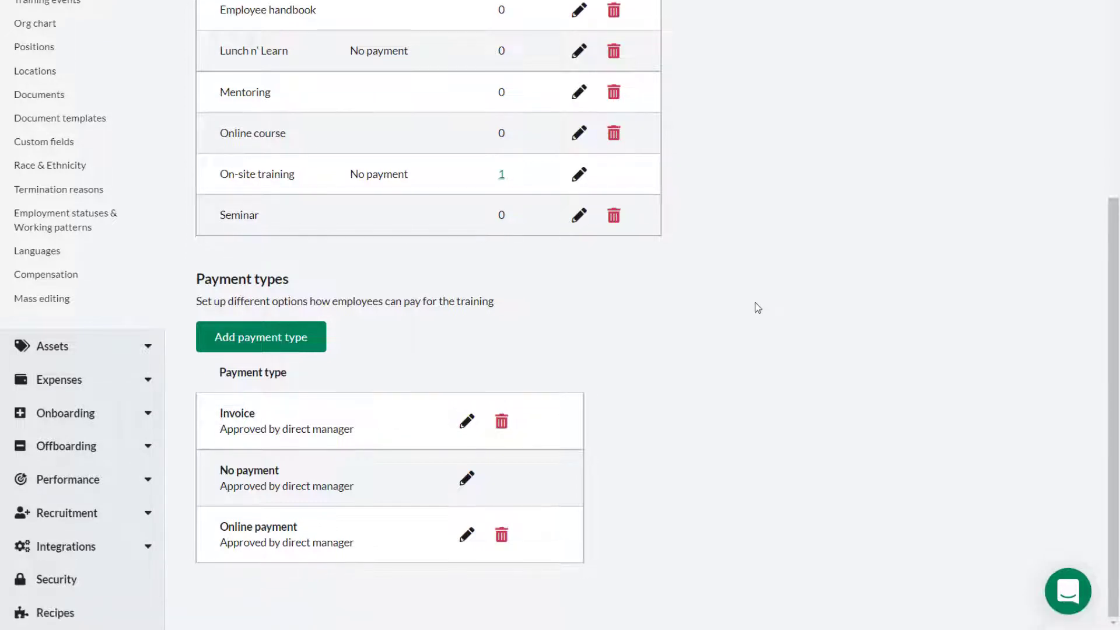
- Create a 'Cash' payment type requiring direct manager approval, leaving email and task options off
click(263, 342)
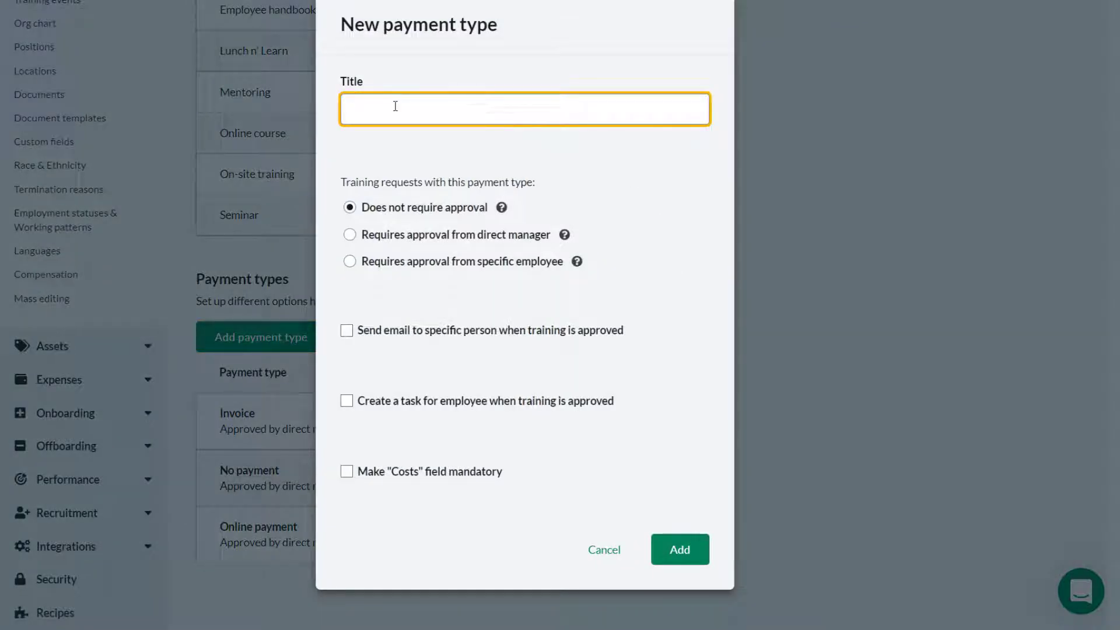
text(Cash)
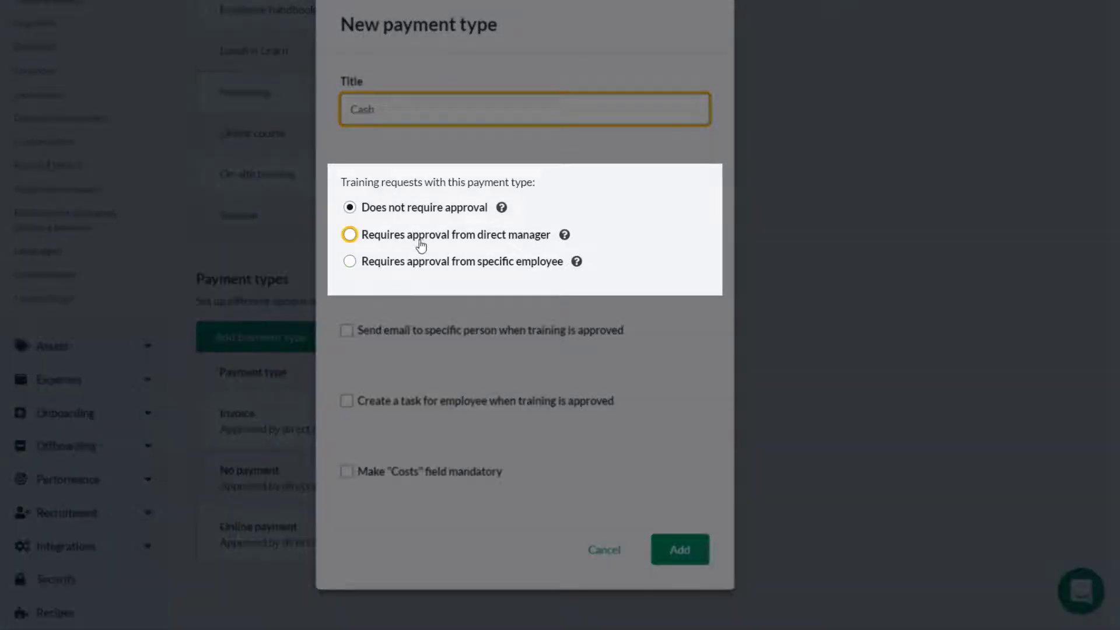
click(418, 239)
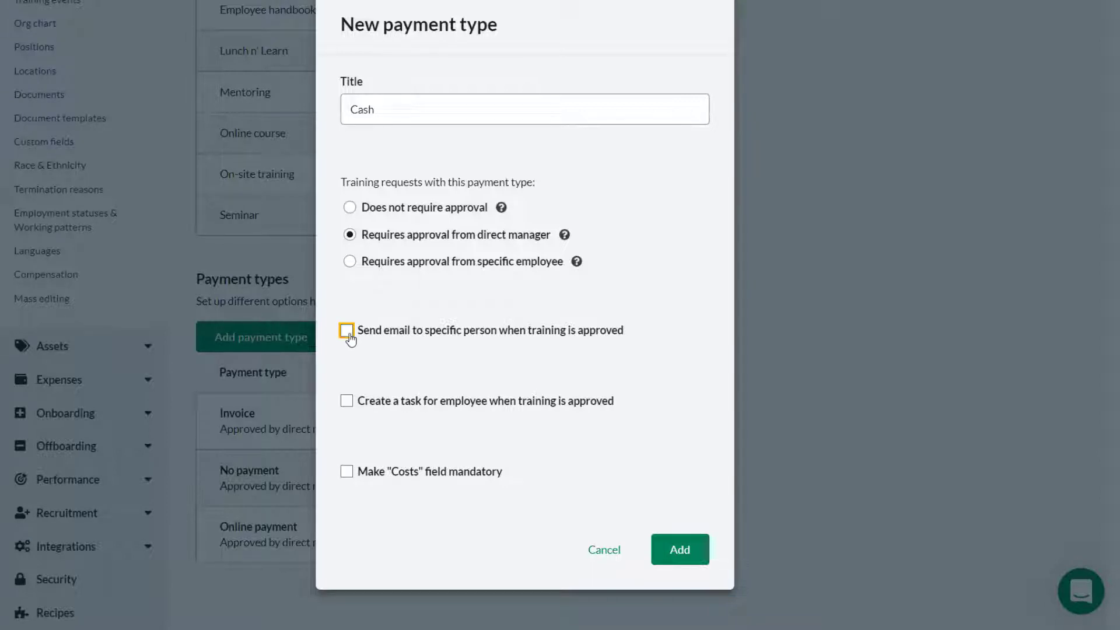
click(347, 330)
click(399, 391)
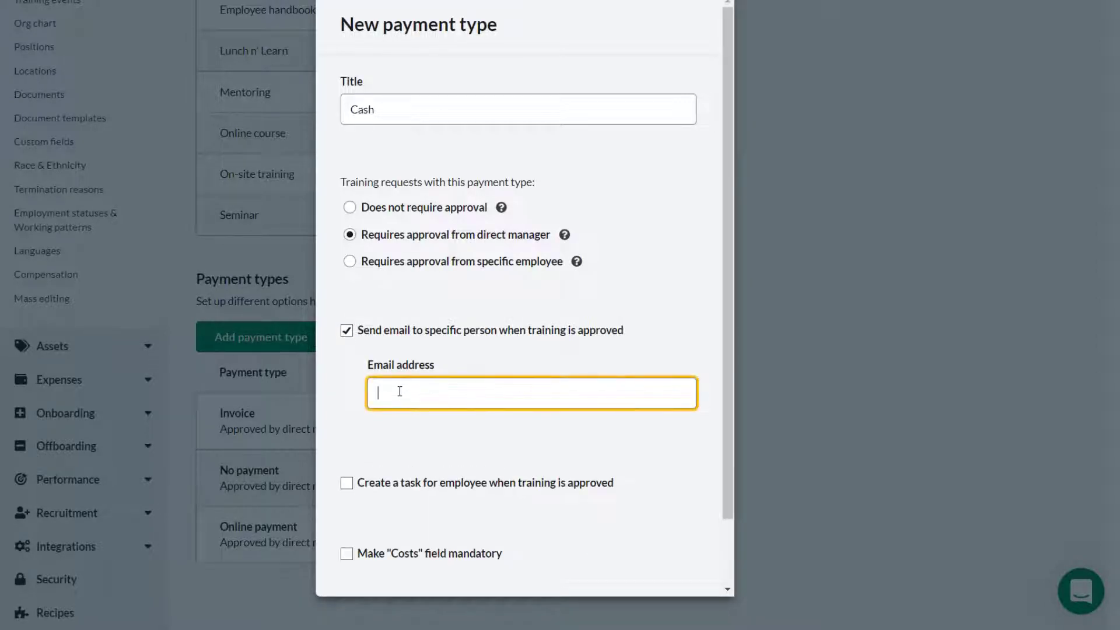
click(348, 333)
click(347, 402)
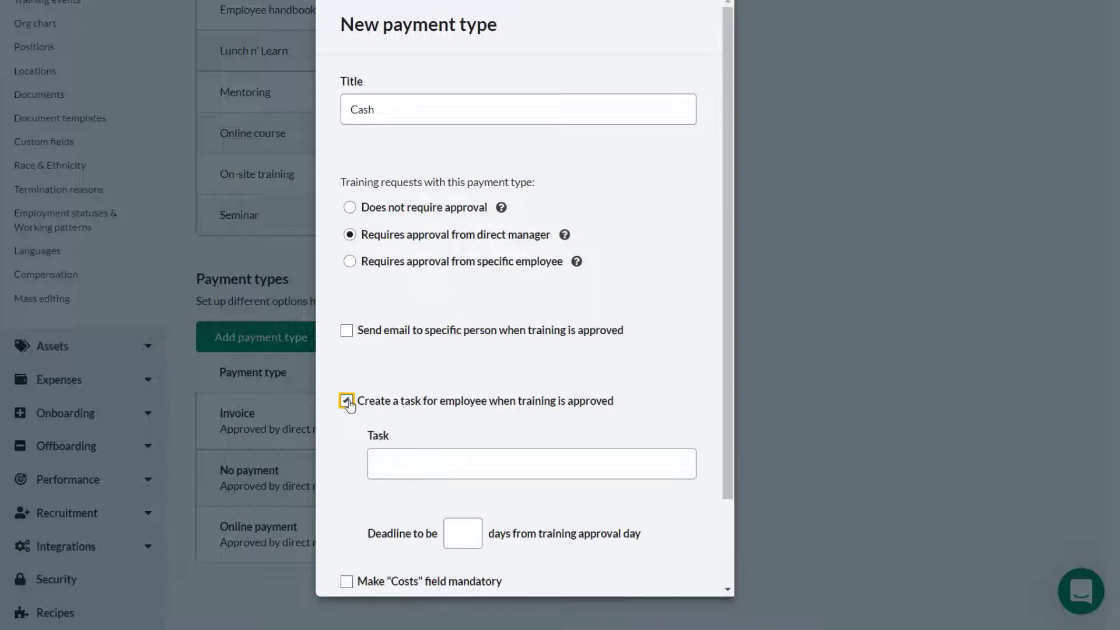
click(391, 463)
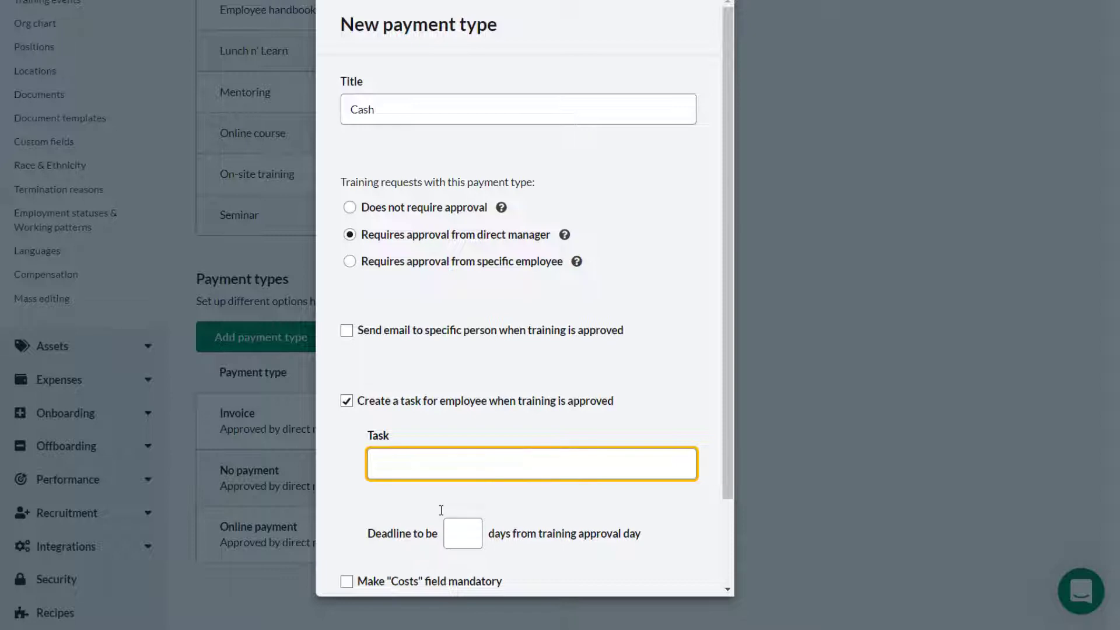
click(347, 404)
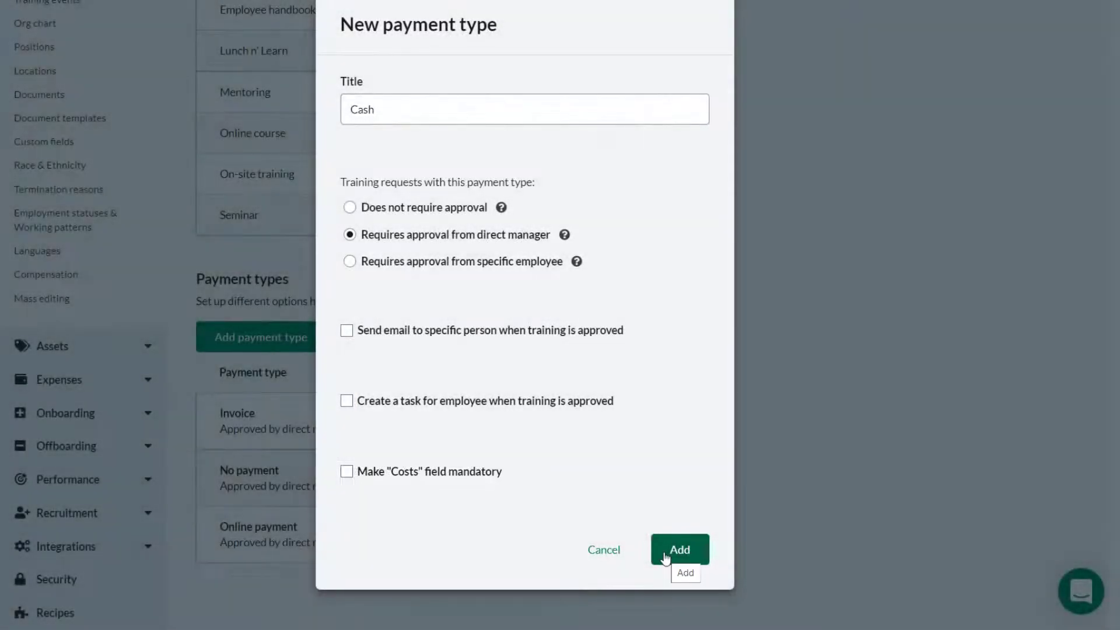
click(666, 558)
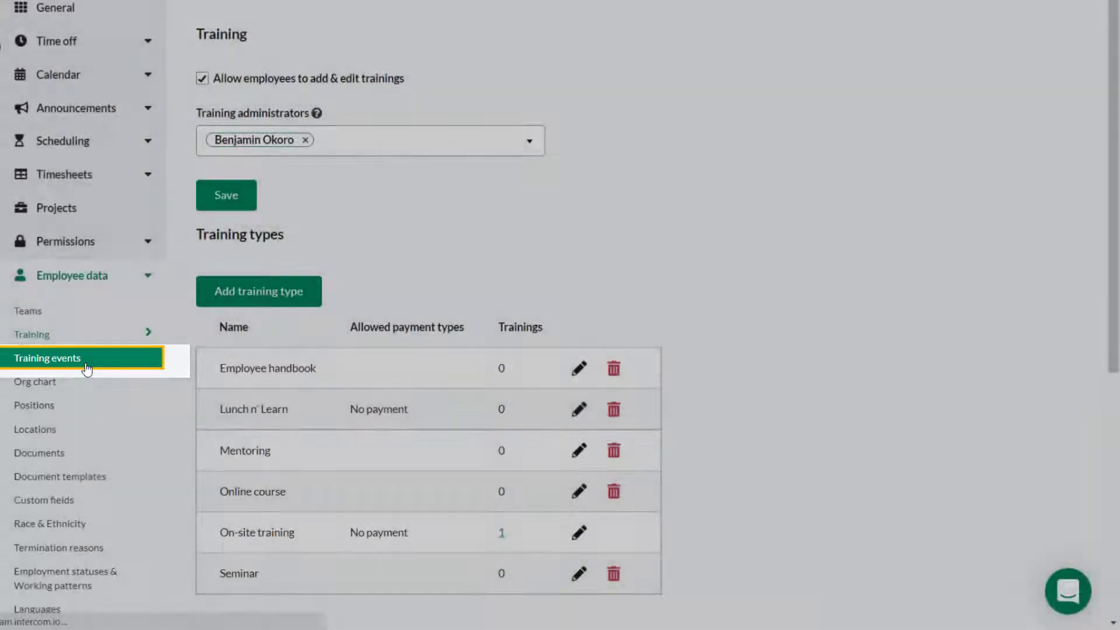
- In Training events settings, enable waiting-list ticket requests for full events and save
click(86, 368)
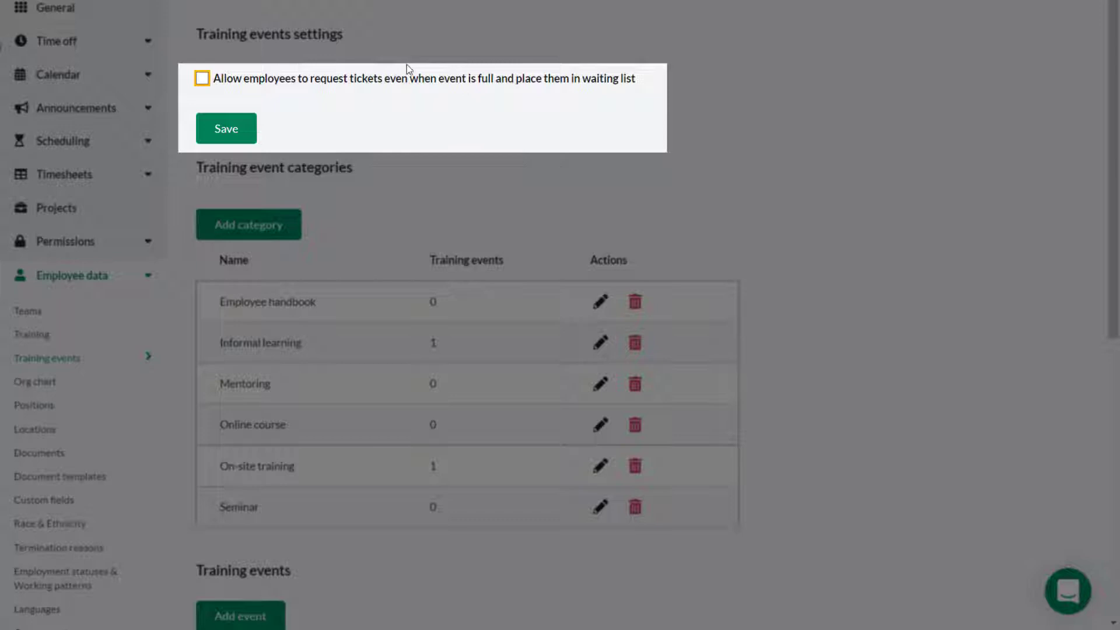
click(209, 80)
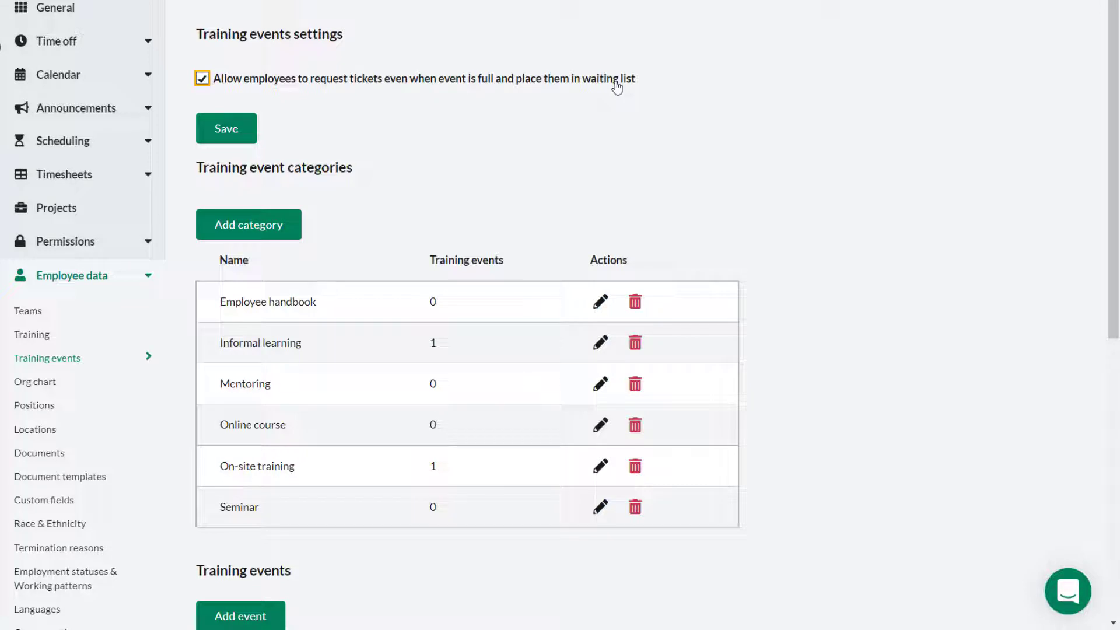
click(217, 131)
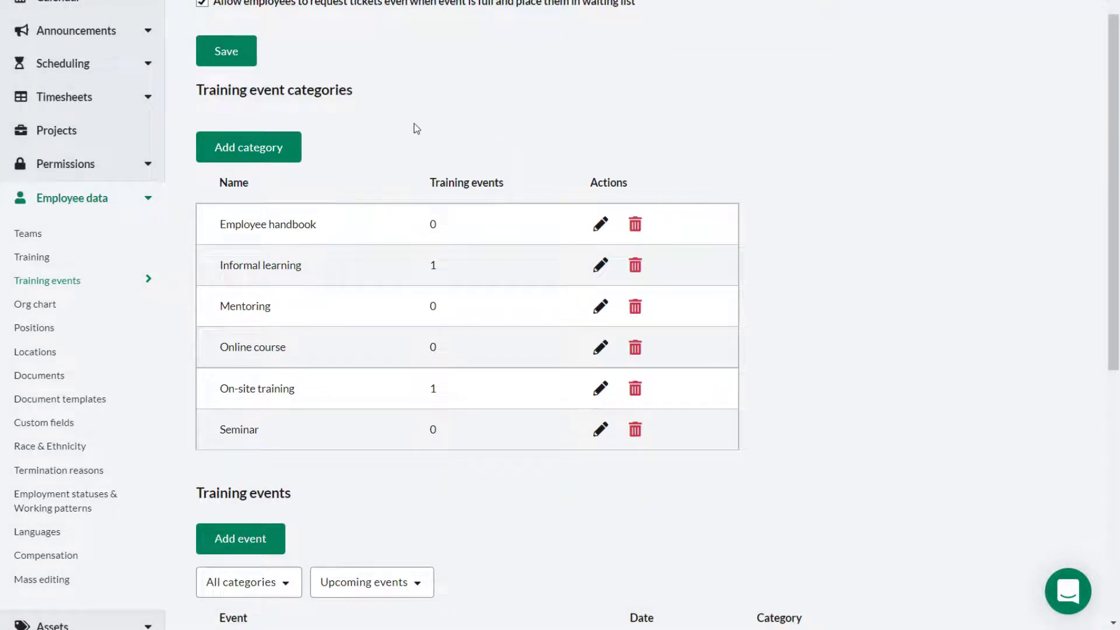
- Create the 'Self study' category with email notification changed from 30 to 14 days
click(271, 149)
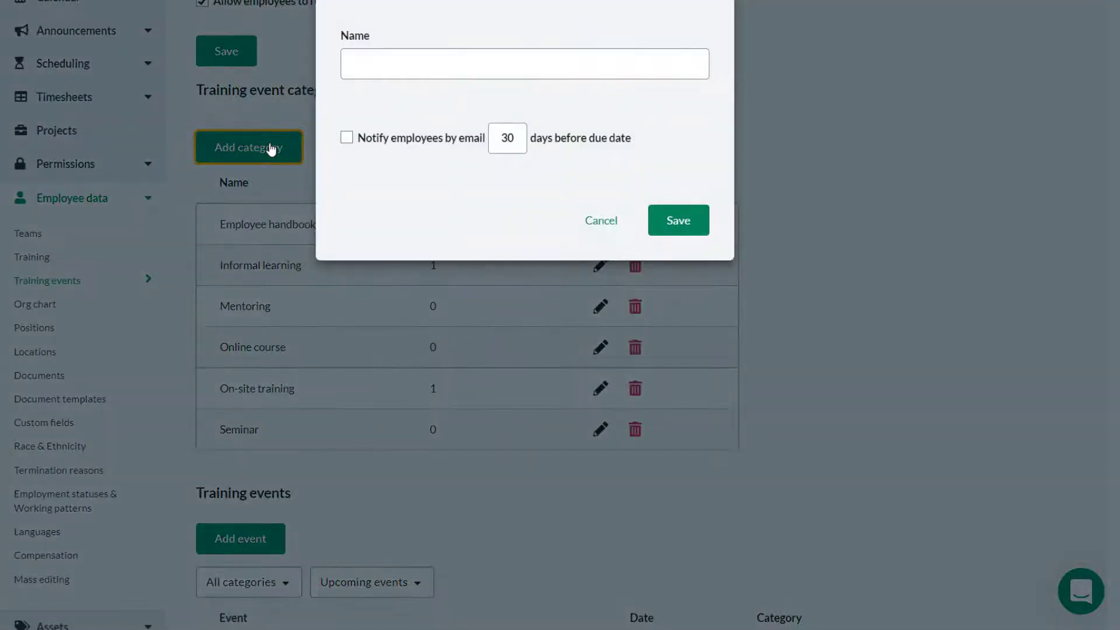
click(370, 65)
text(Self study)
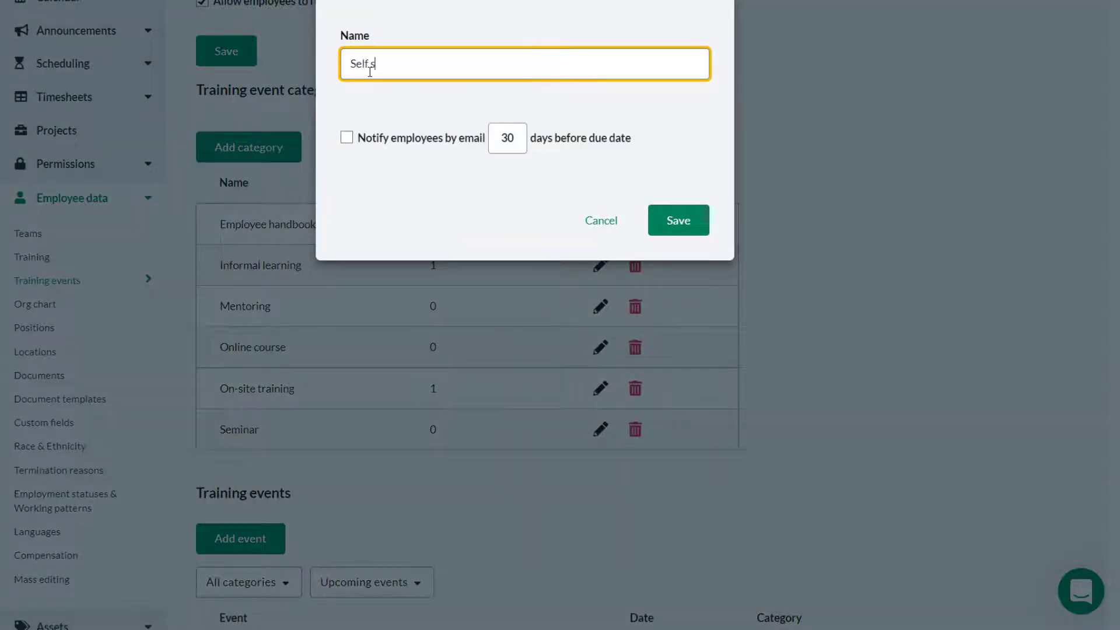
click(346, 139)
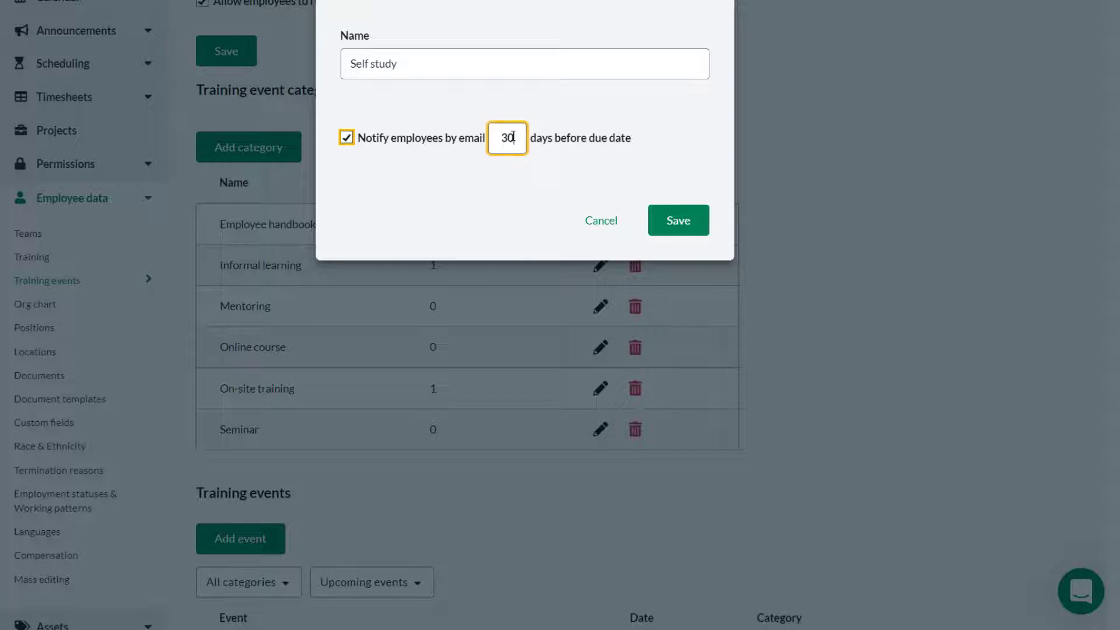
double_click(495, 135)
text(14)
click(506, 181)
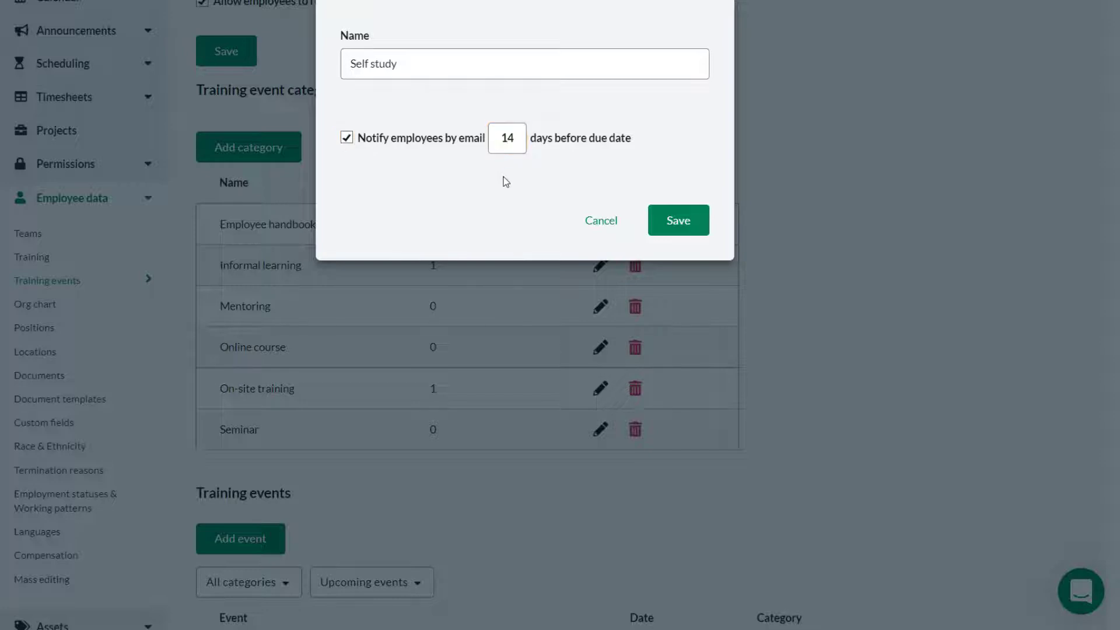
click(682, 225)
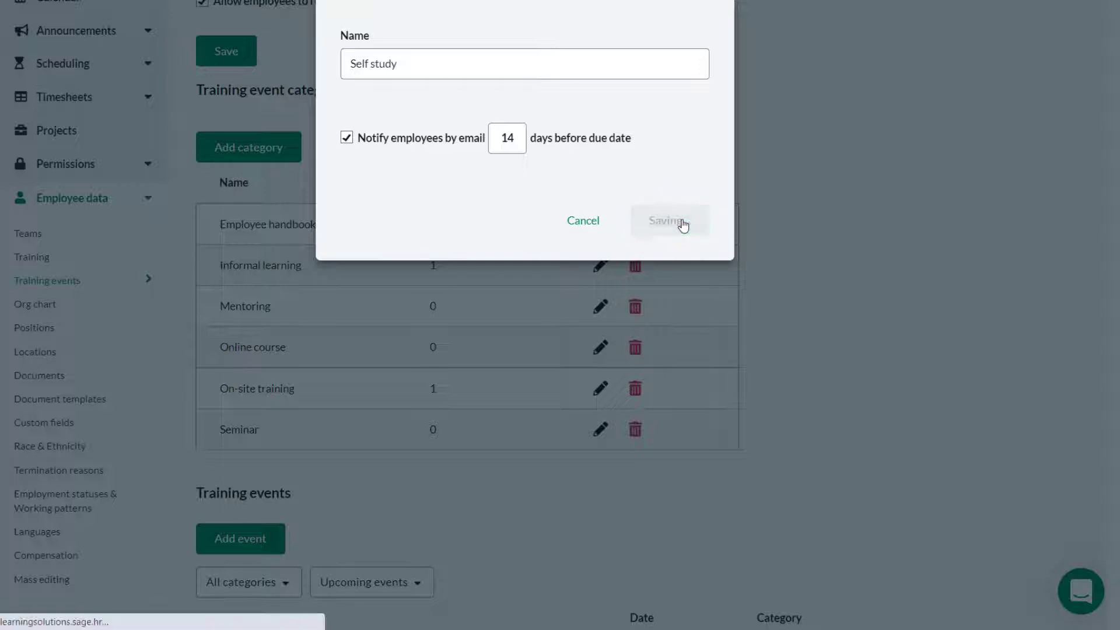
scroll(375, 365, down, 1)
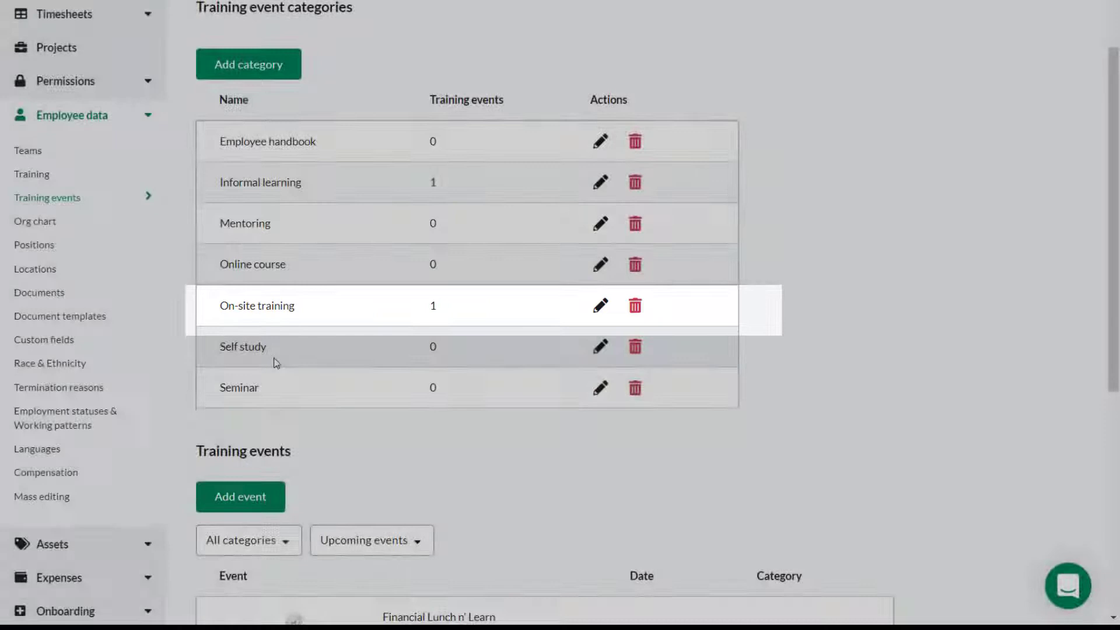
- Scroll down to the Training events list showing Financial Lunch n' Learn and CRM training
scroll(274, 358, down, 5)
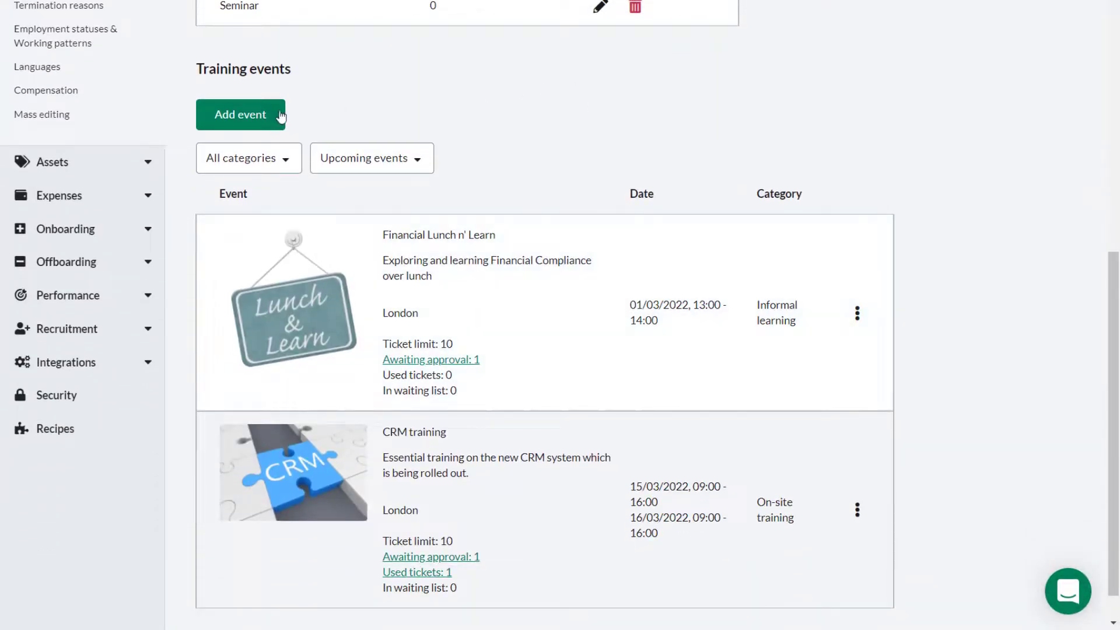
scroll(980, 137, down, 1)
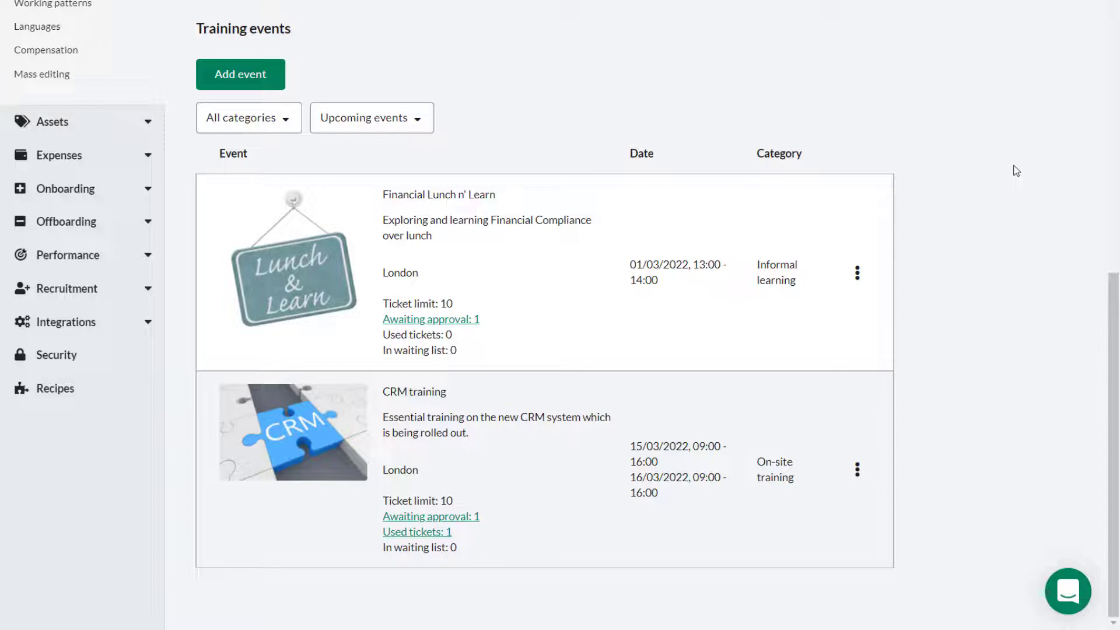
- Start a new event titled 'Sales Training', described 'Introduction to sales', with image Sales training.jpeg
click(239, 81)
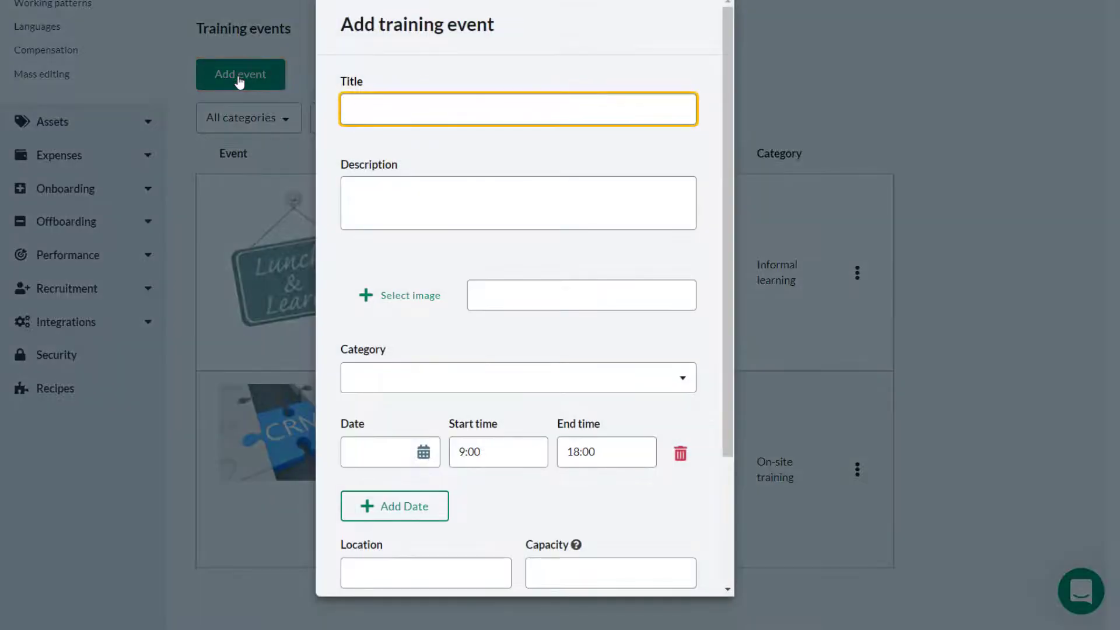
text(Sales Intro)
click(398, 217)
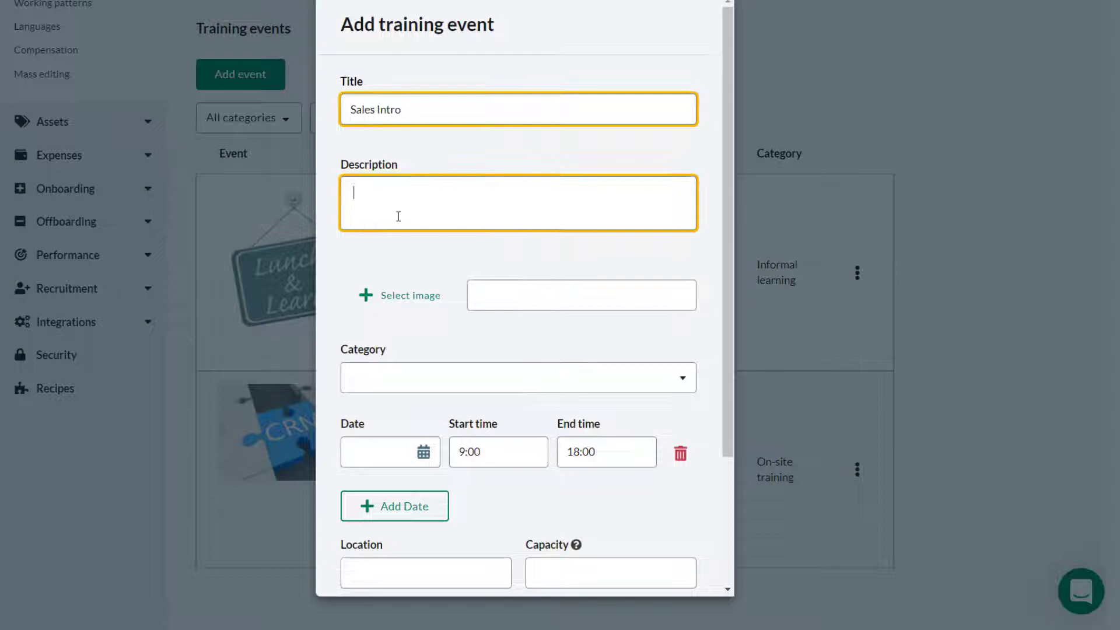
text(Introduction to Sales)
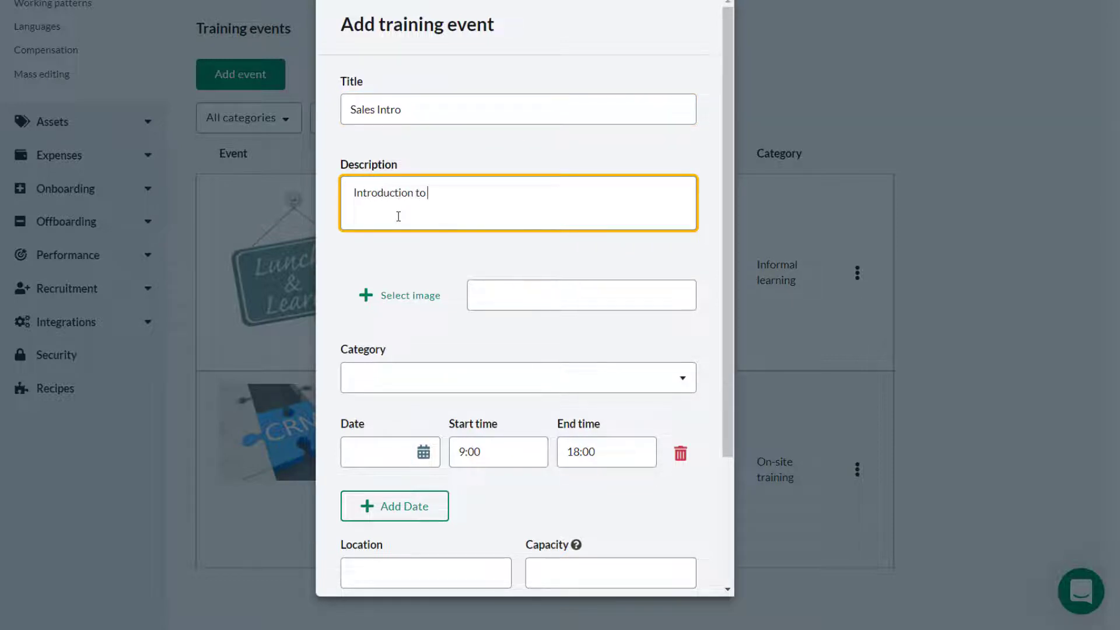
click(371, 298)
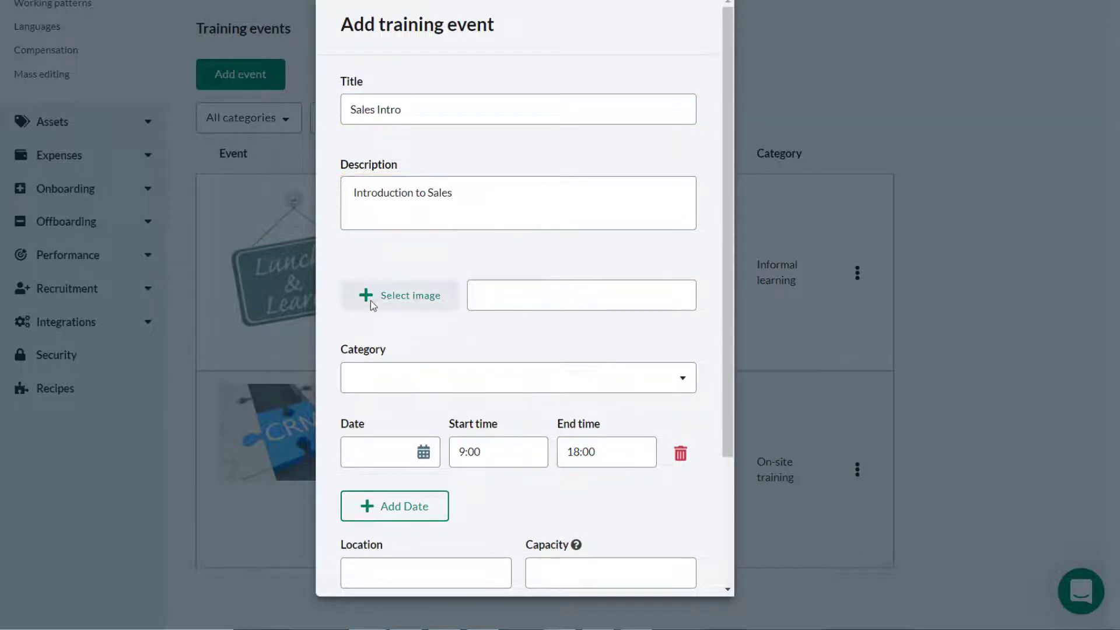
double_click(859, 112)
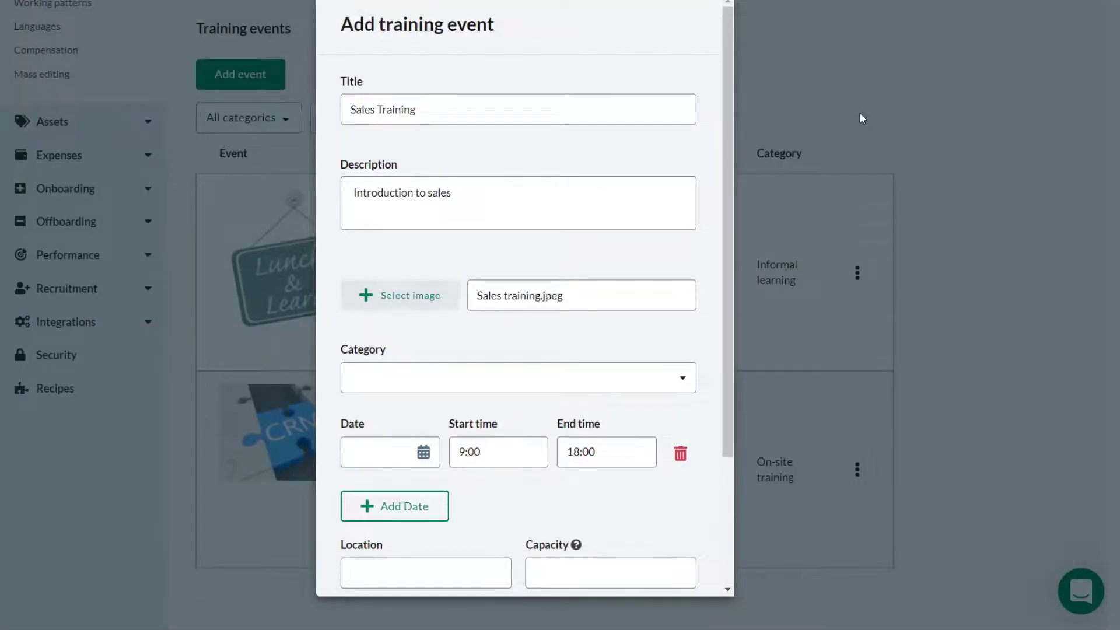
click(362, 380)
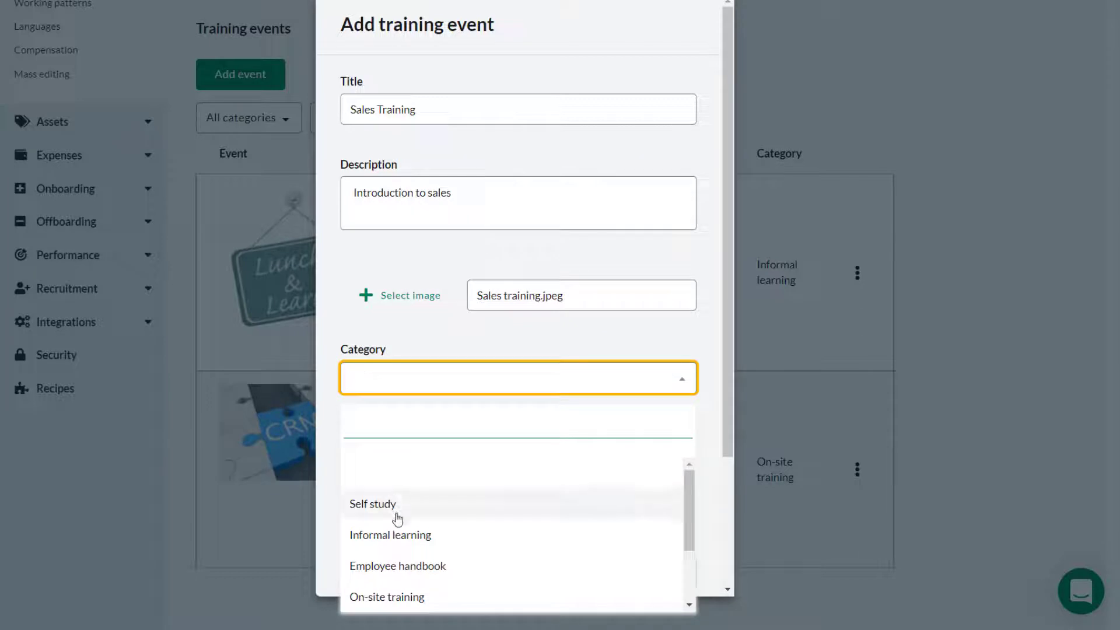
scroll(397, 519, down, 3)
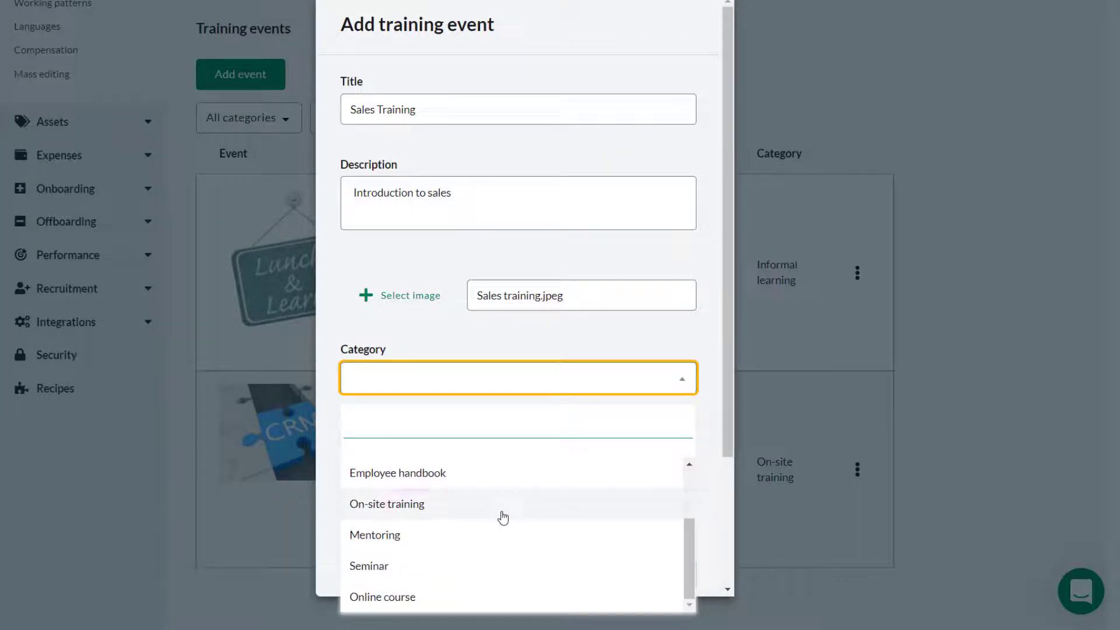
- Set the event to On-site training on 4 April 2022, ending at 16:00
click(409, 504)
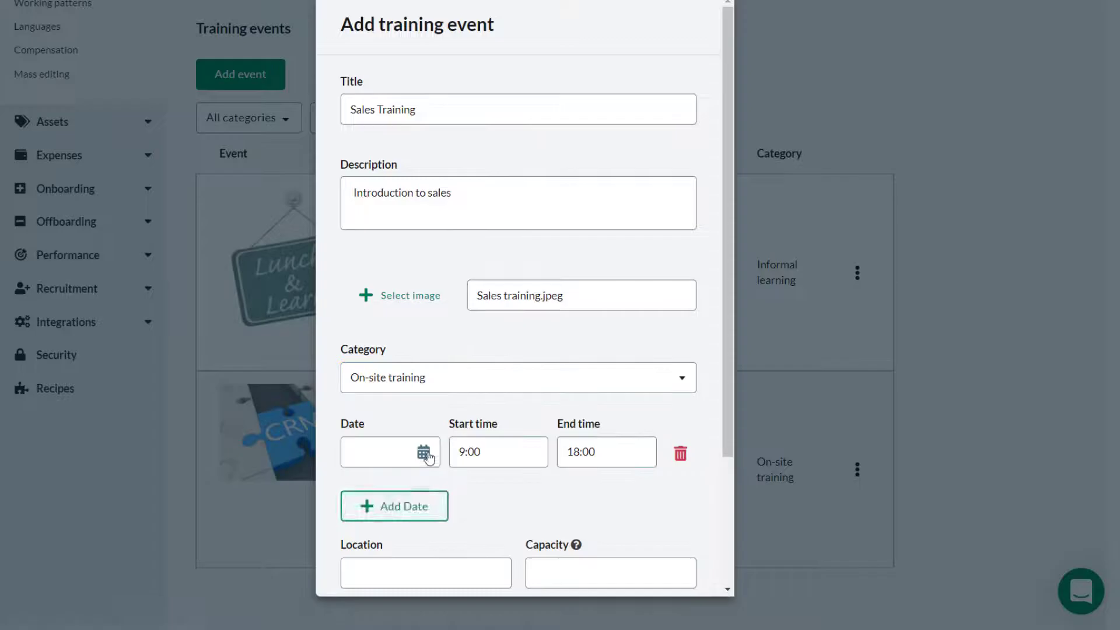
click(423, 452)
click(490, 186)
click(470, 257)
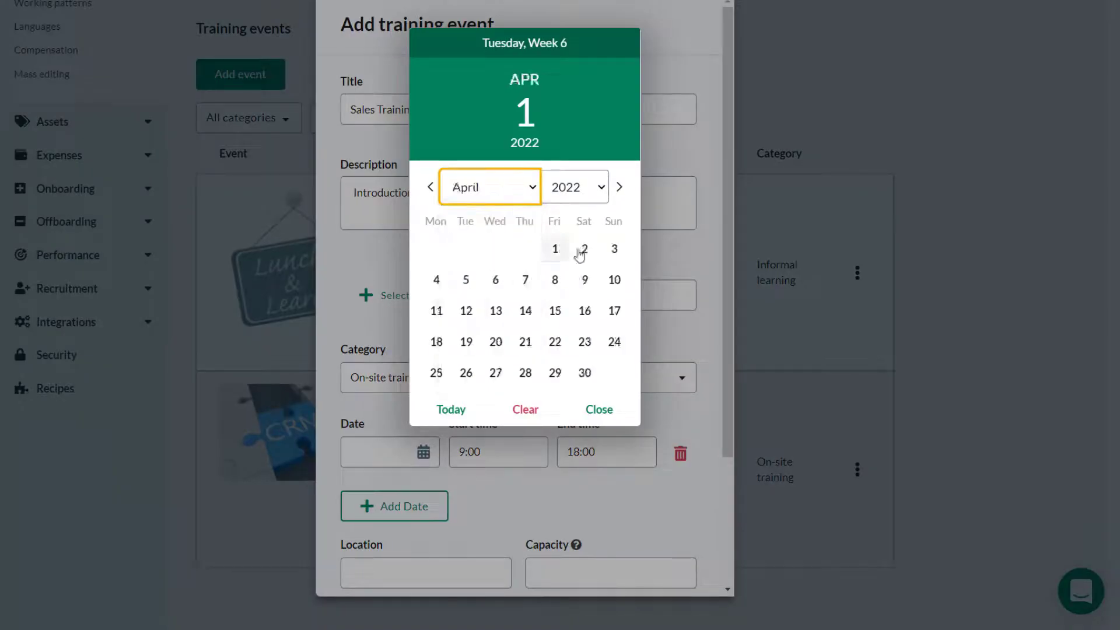
click(437, 281)
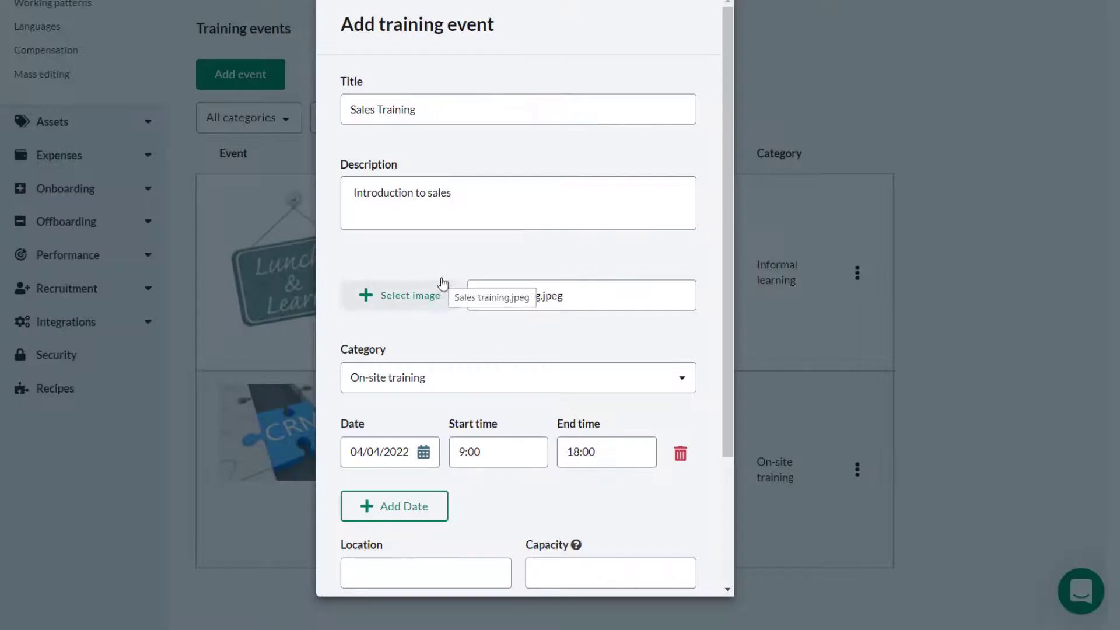
click(610, 458)
key(ctrl+a)
text(16:00)
click(517, 505)
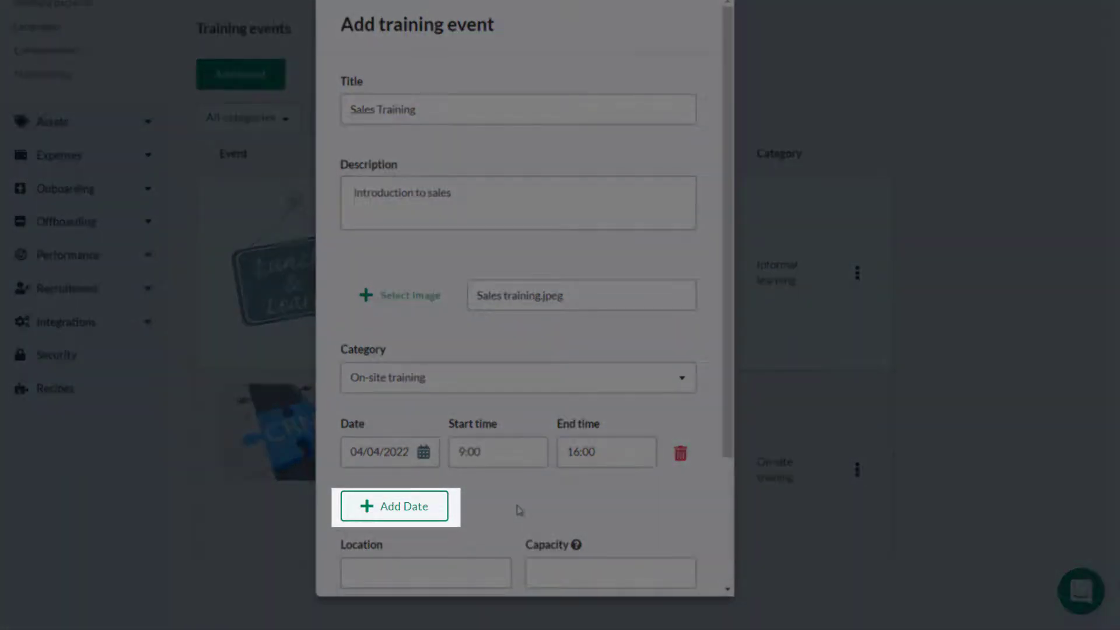
- Set location London and capacity 6, require direct manager approval, and add the event
scroll(518, 507, down, 3)
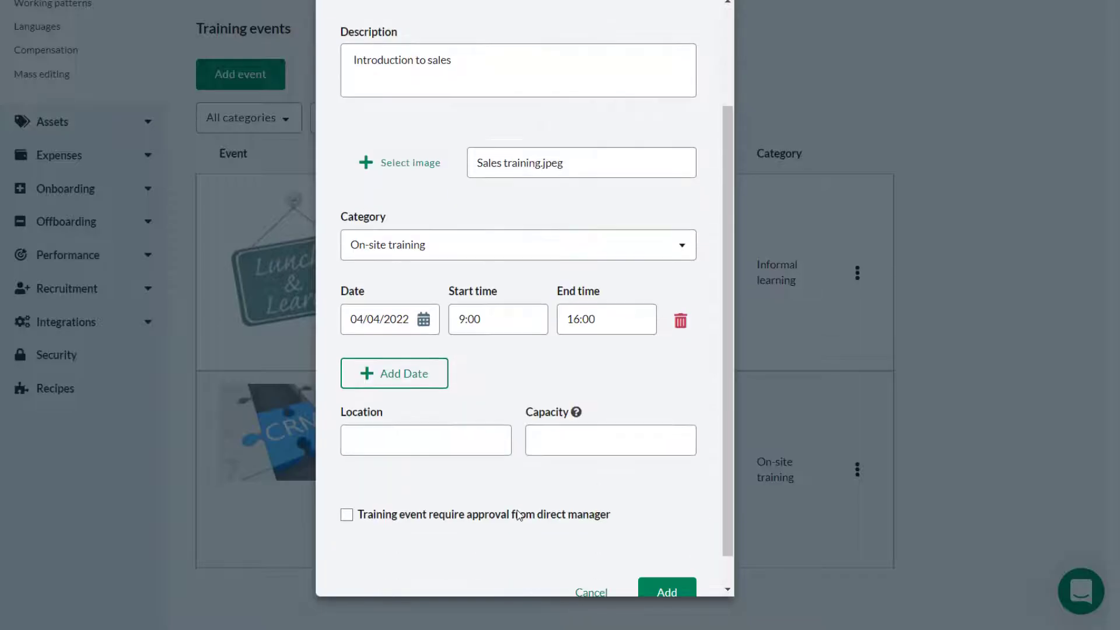
click(385, 427)
text(London)
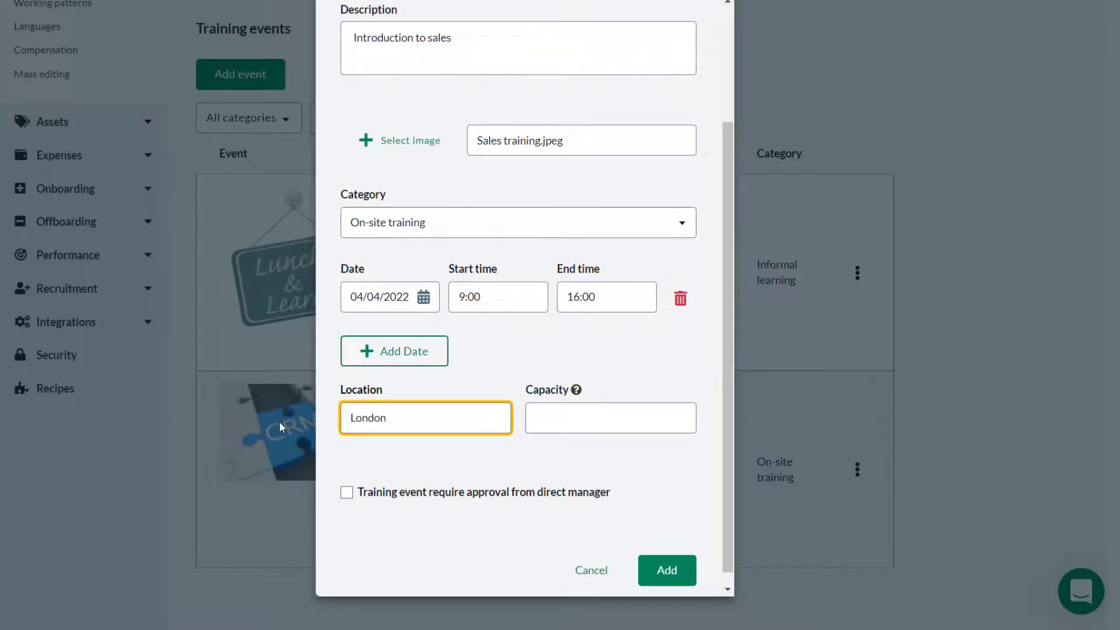
key(Tab)
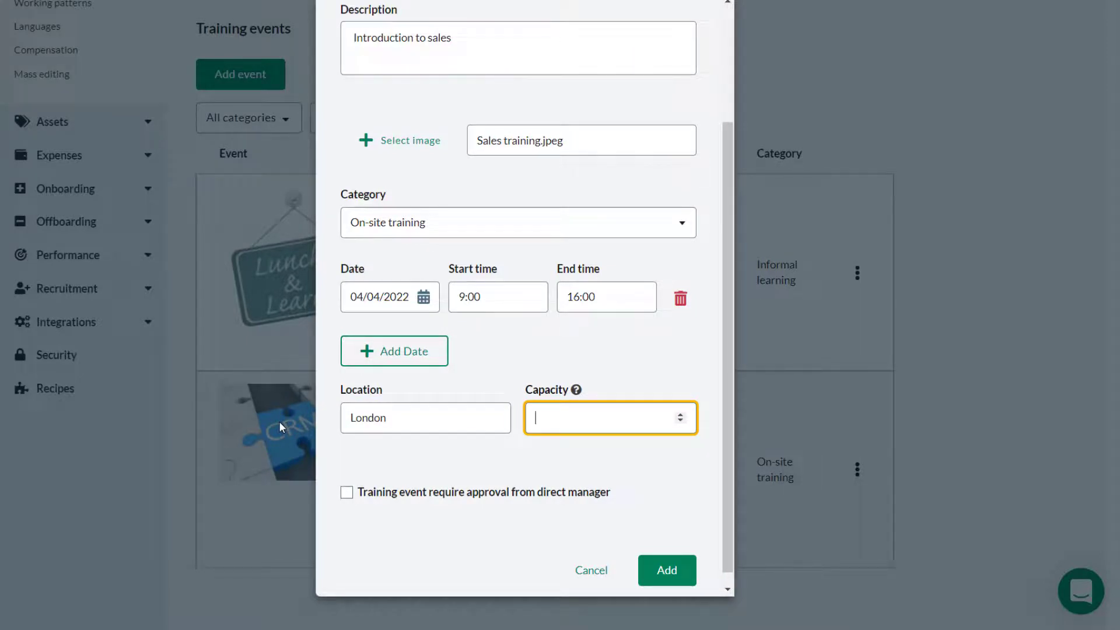
text(6)
click(411, 501)
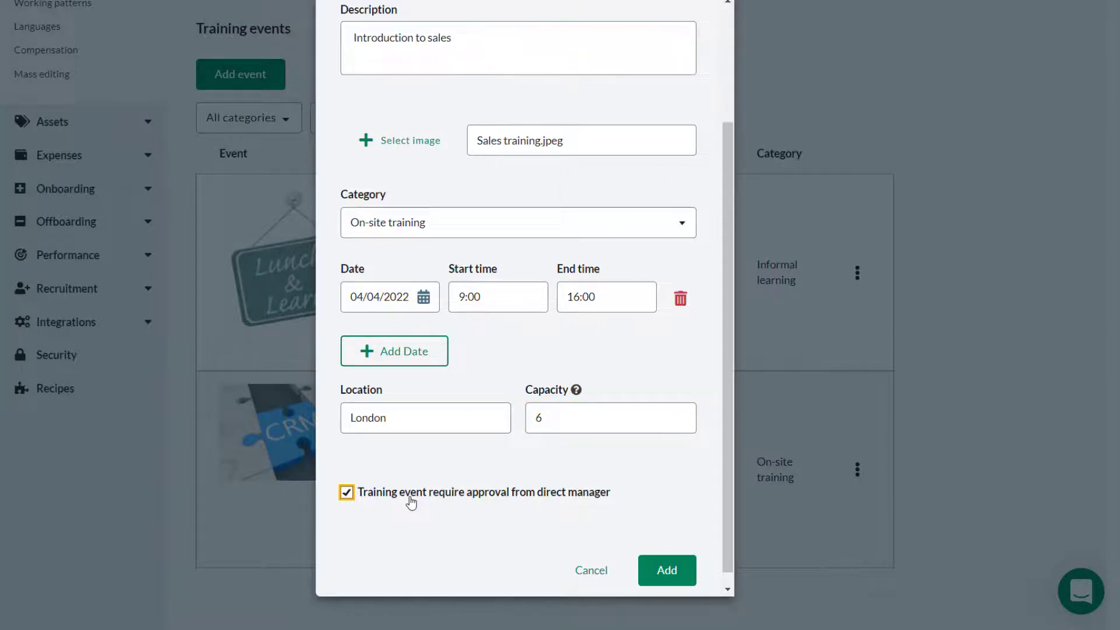
scroll(583, 537, down, 1)
click(663, 555)
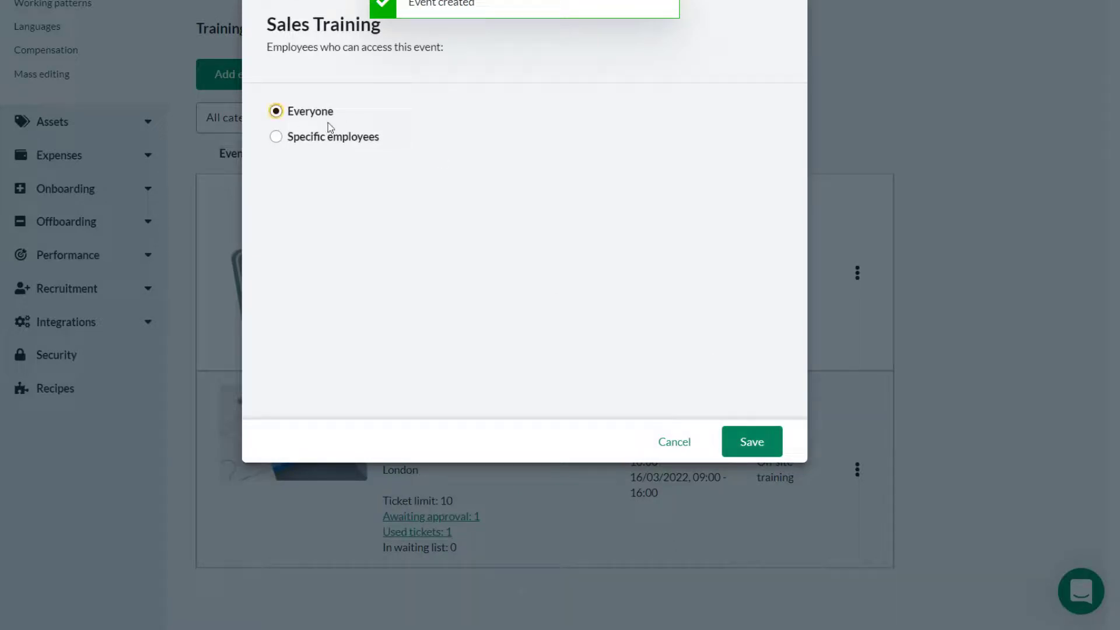
- Try restricting Sales Training to IT team employees, then revert eligibility to Everyone
click(304, 142)
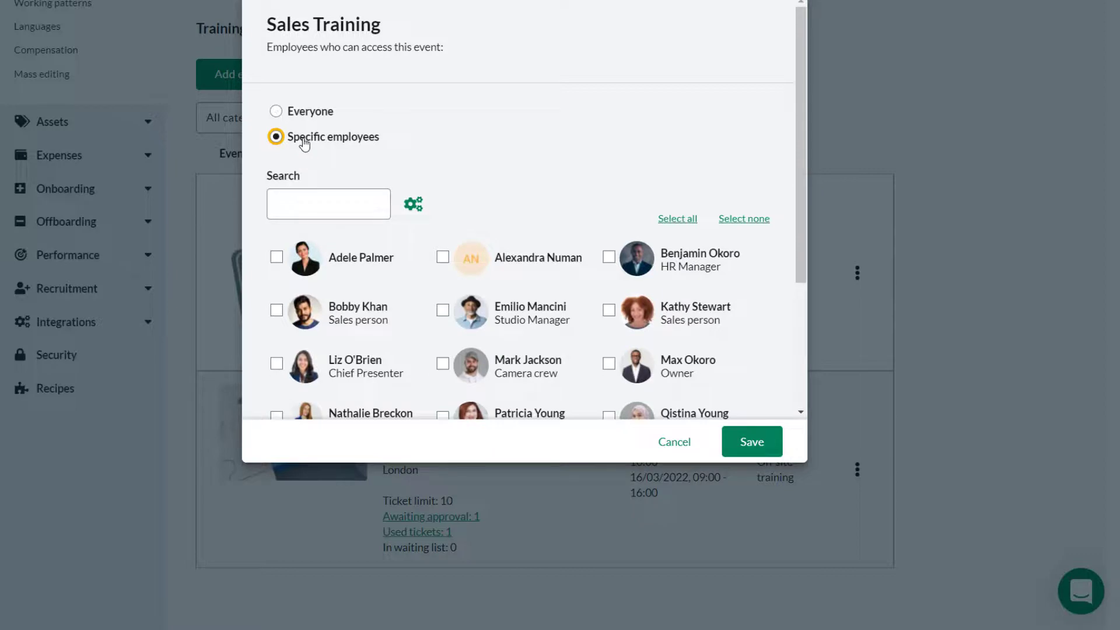
scroll(385, 315, down, 3)
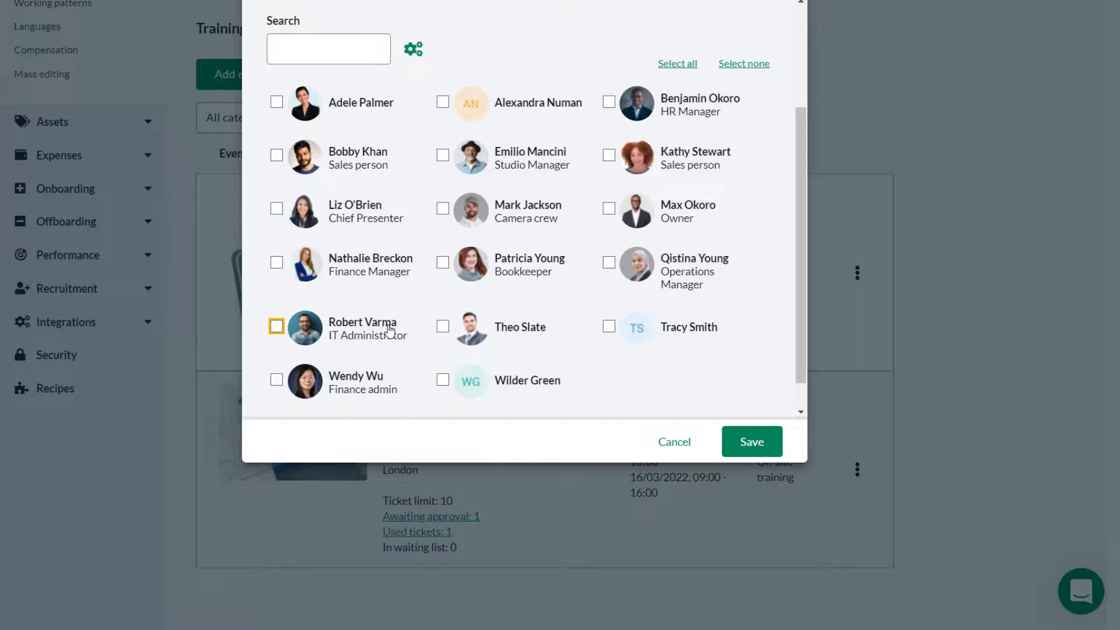
scroll(390, 331, up, 3)
click(413, 206)
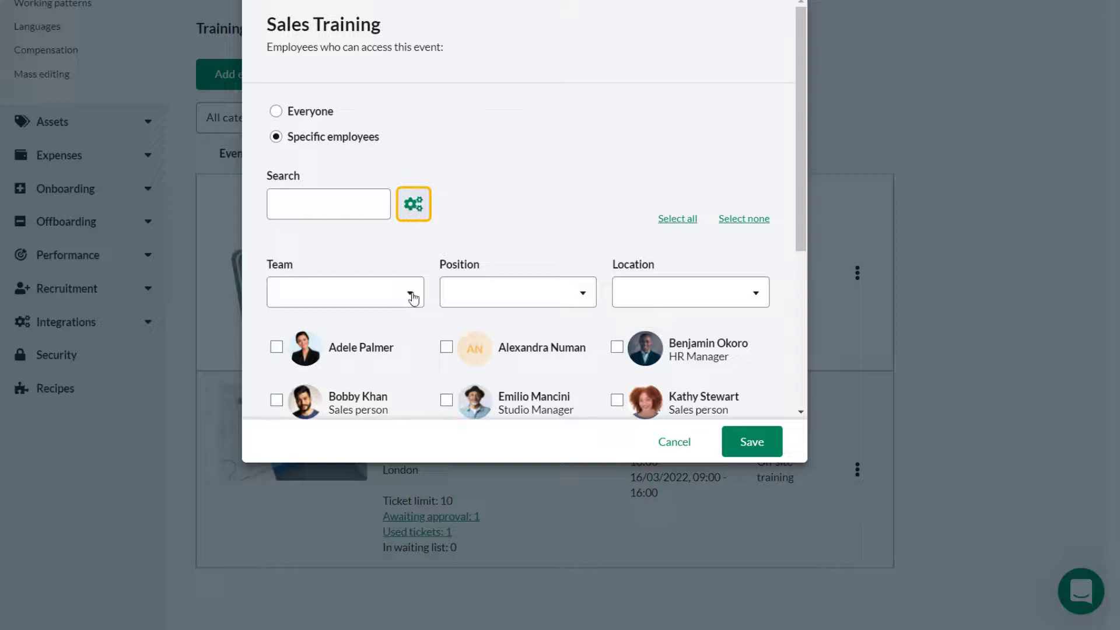
click(411, 297)
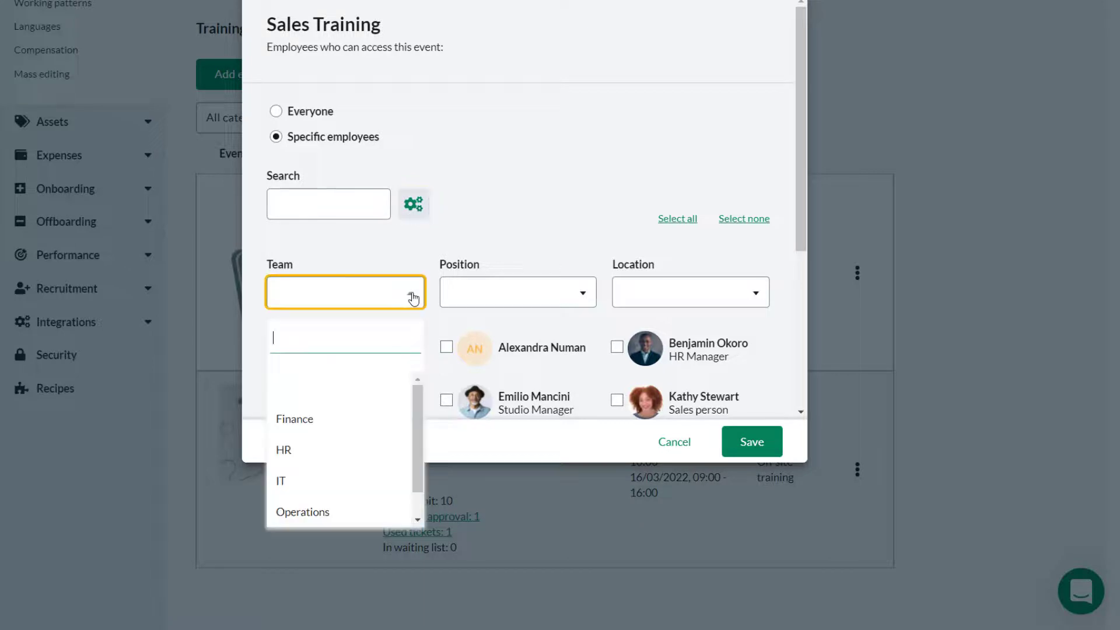
click(369, 481)
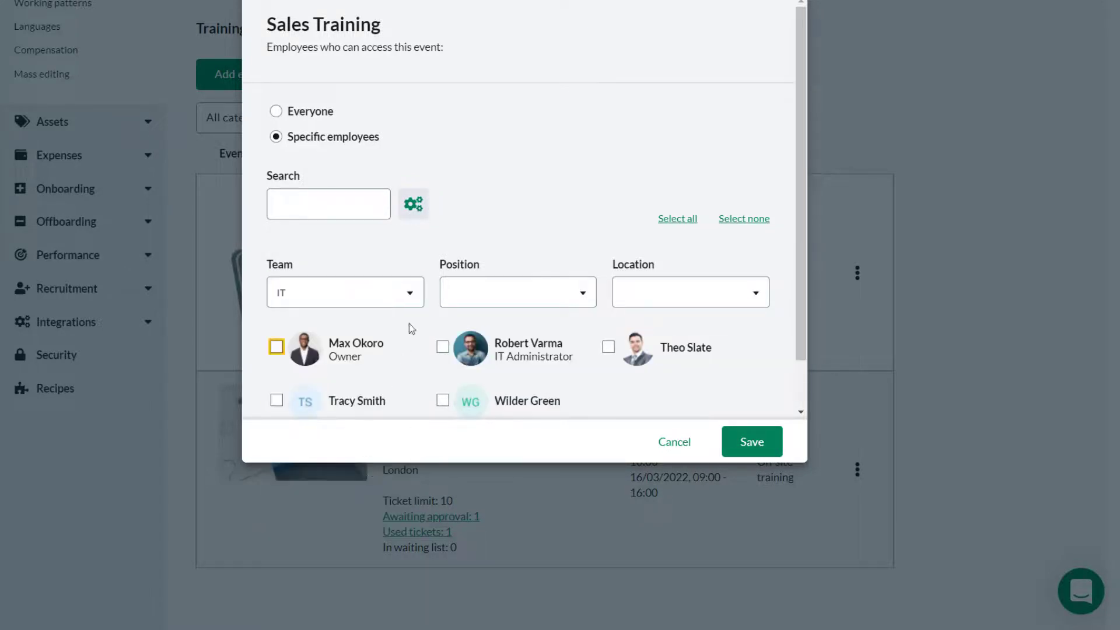
click(415, 298)
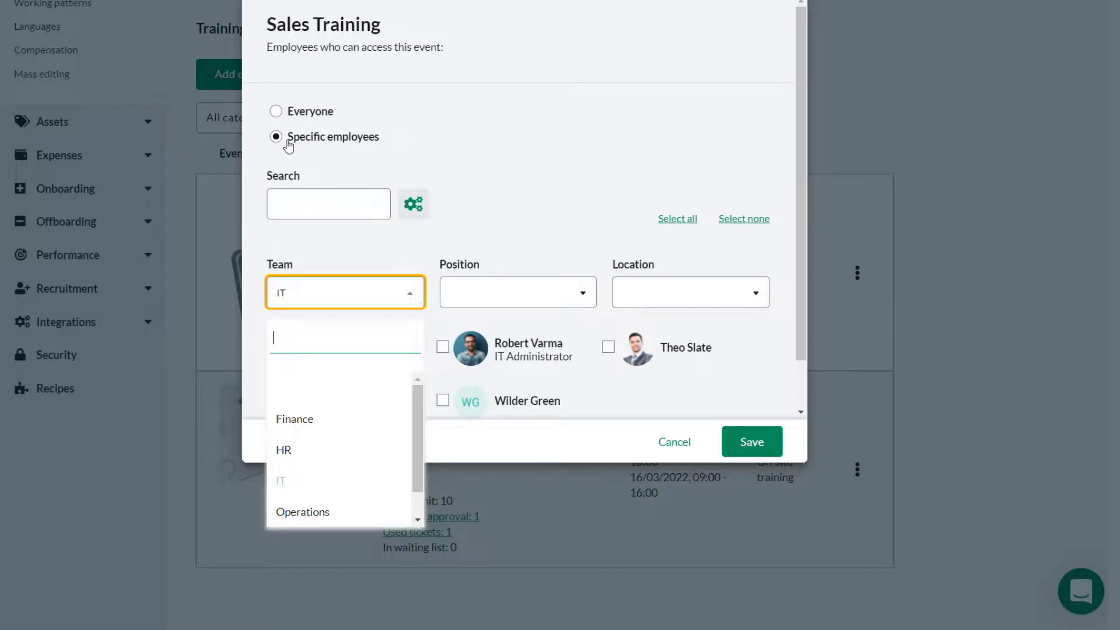
click(302, 110)
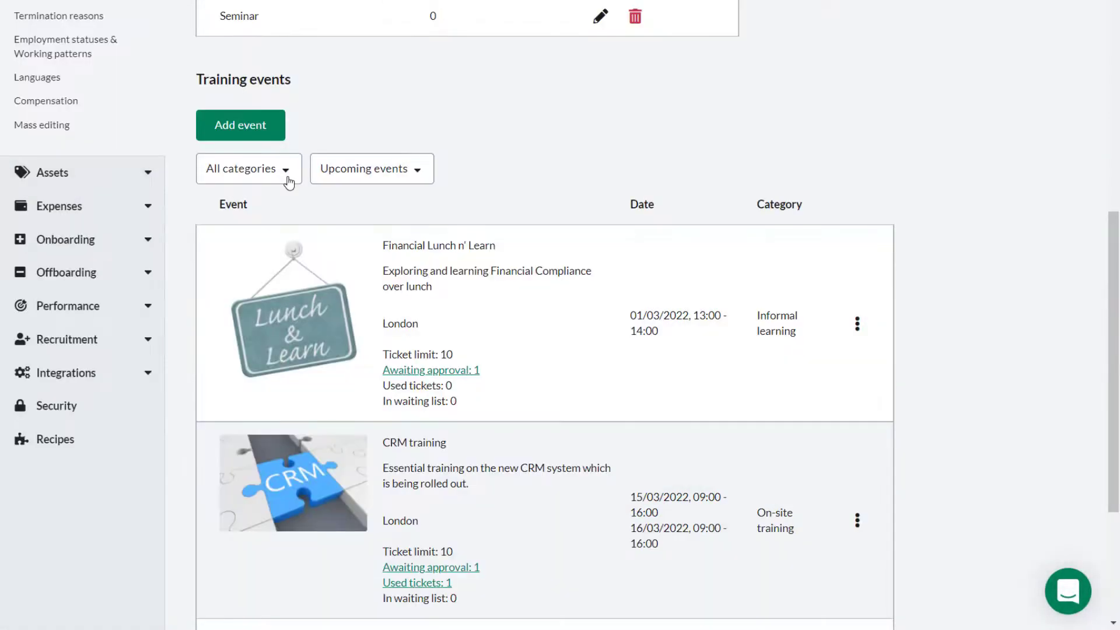
- Check the All categories and Upcoming events filters without changing them, and scroll the list
click(288, 180)
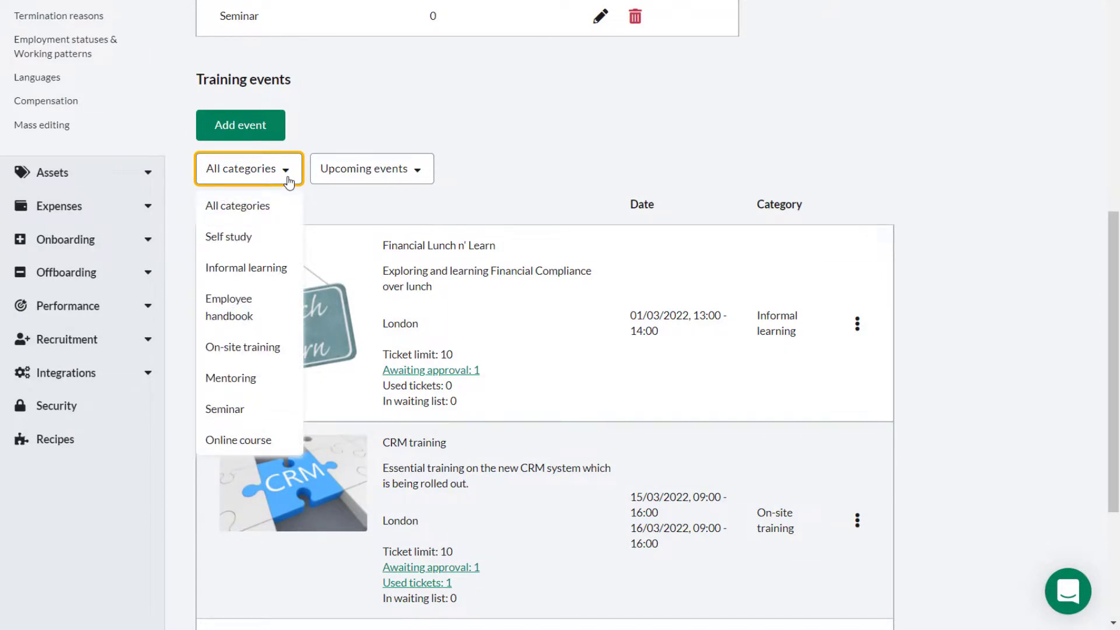
click(419, 171)
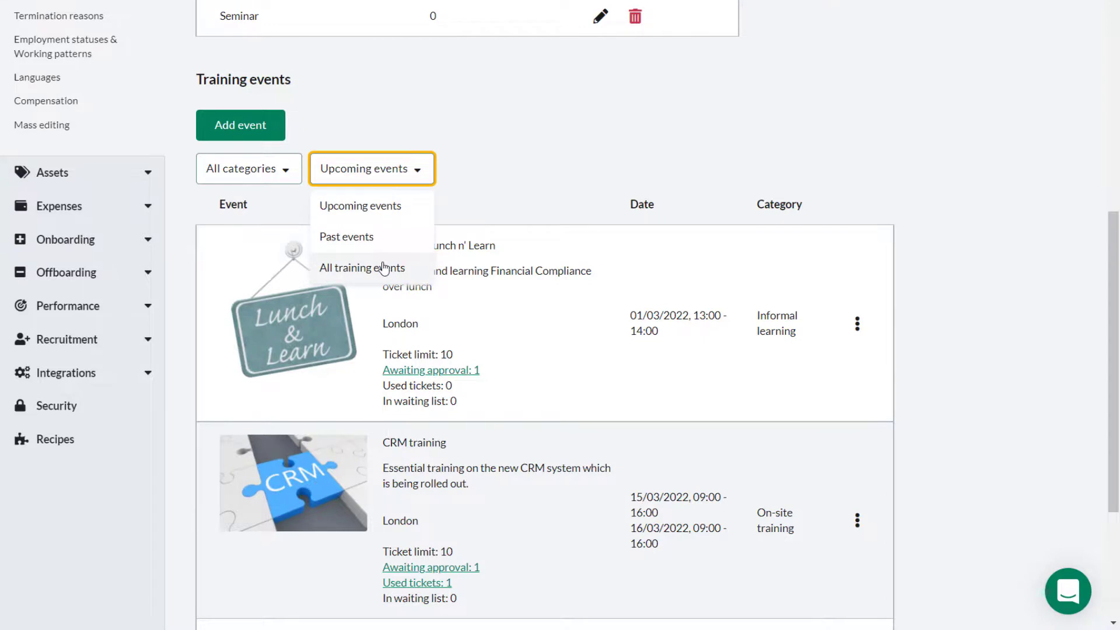
click(582, 180)
scroll(897, 366, down, 3)
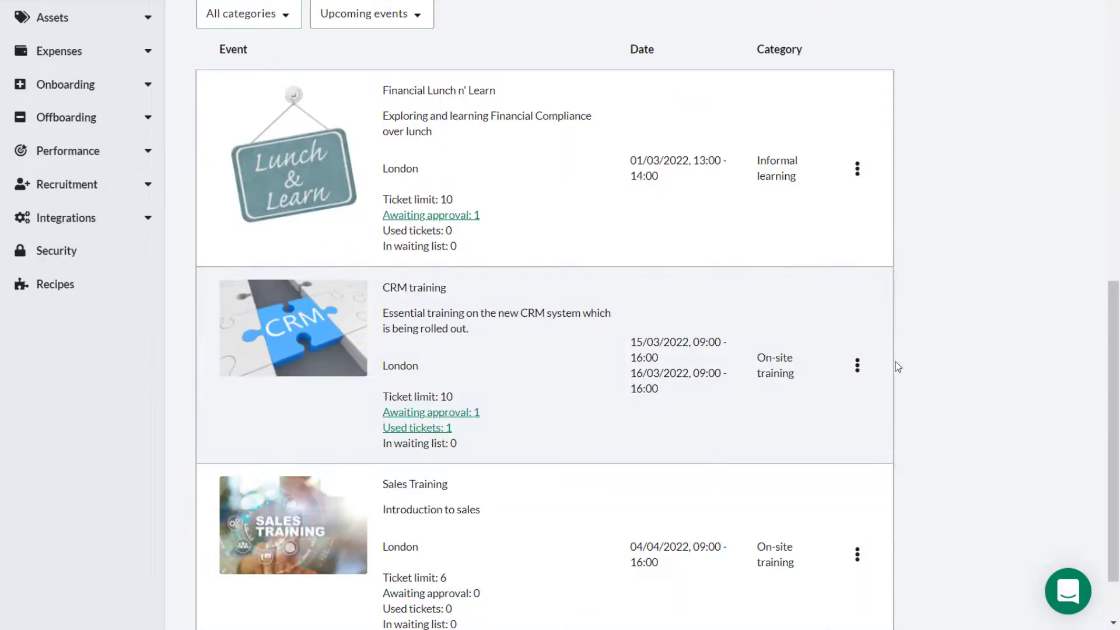
- Review the CRM training event's eligibility and edit form, closing both unchanged
click(856, 365)
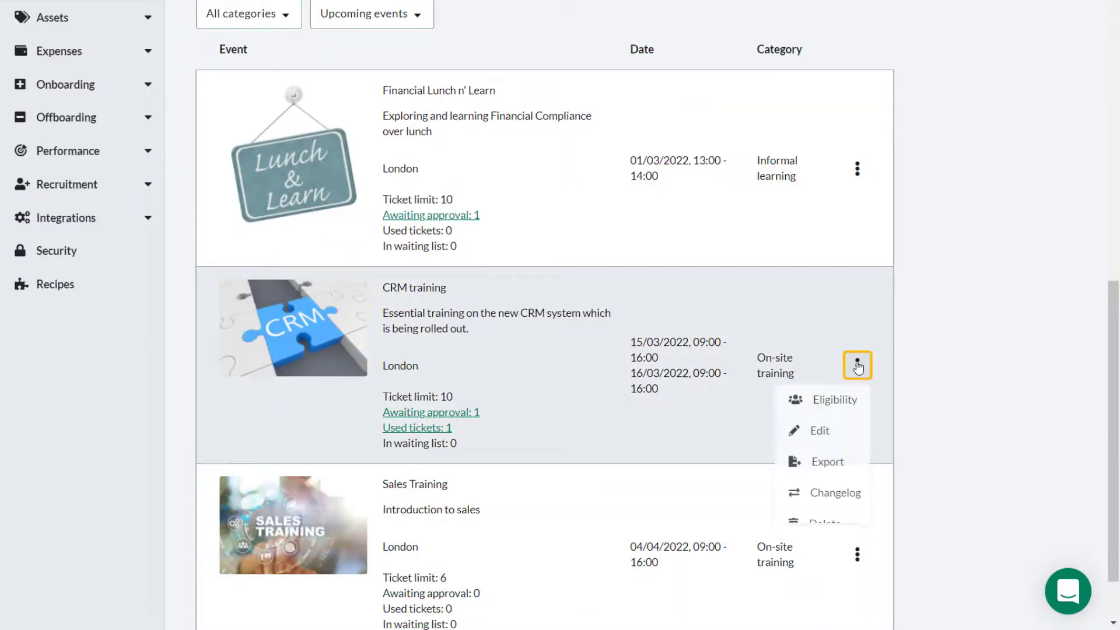
click(831, 415)
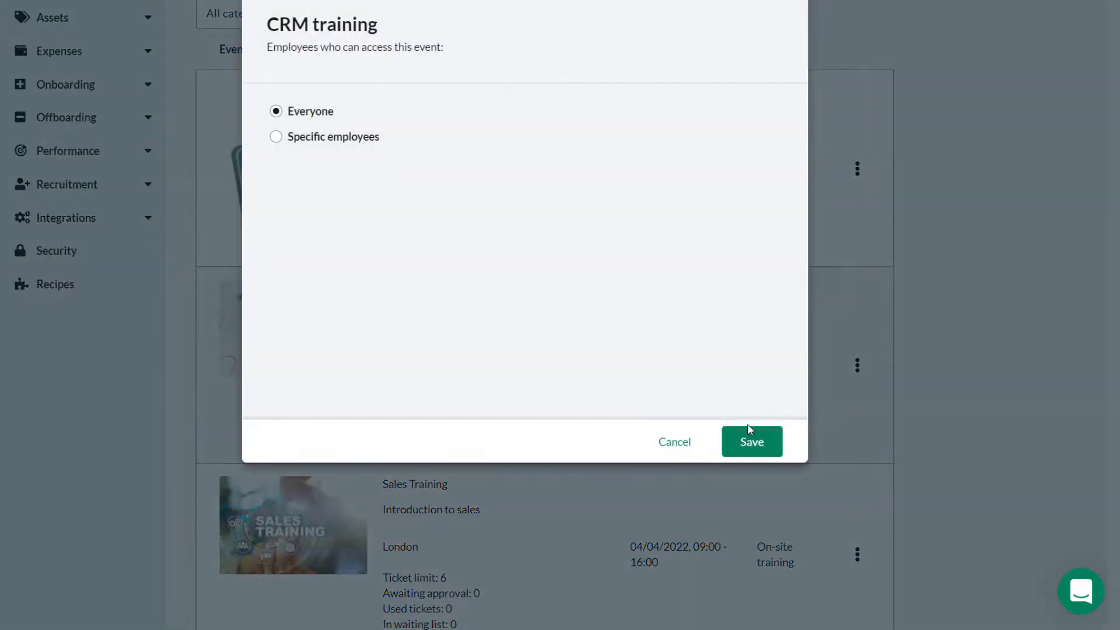
click(674, 442)
click(857, 365)
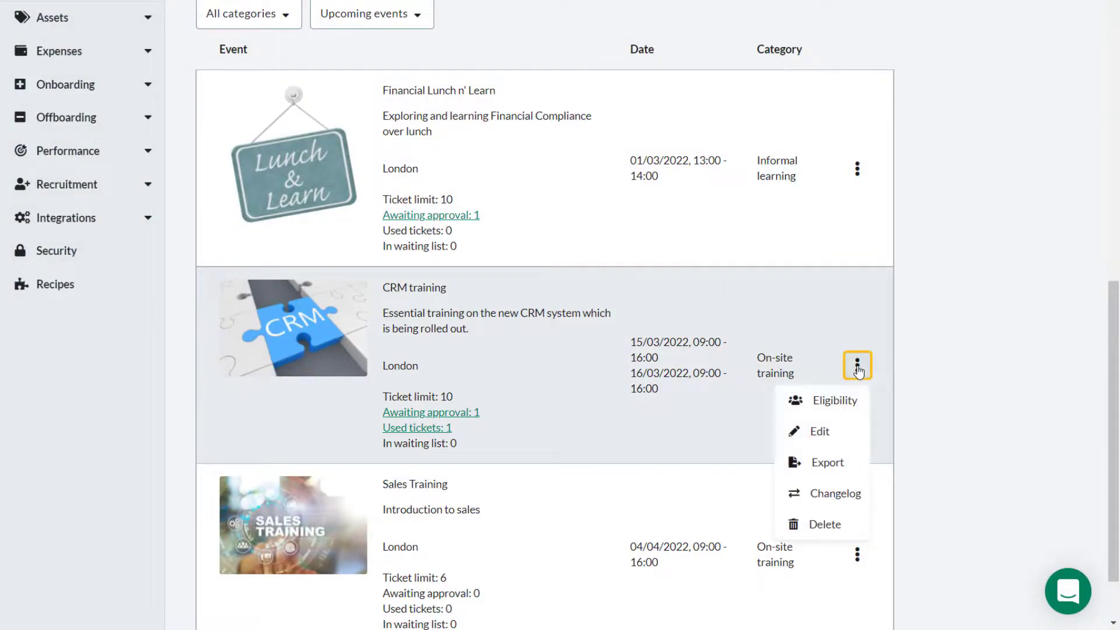
click(816, 433)
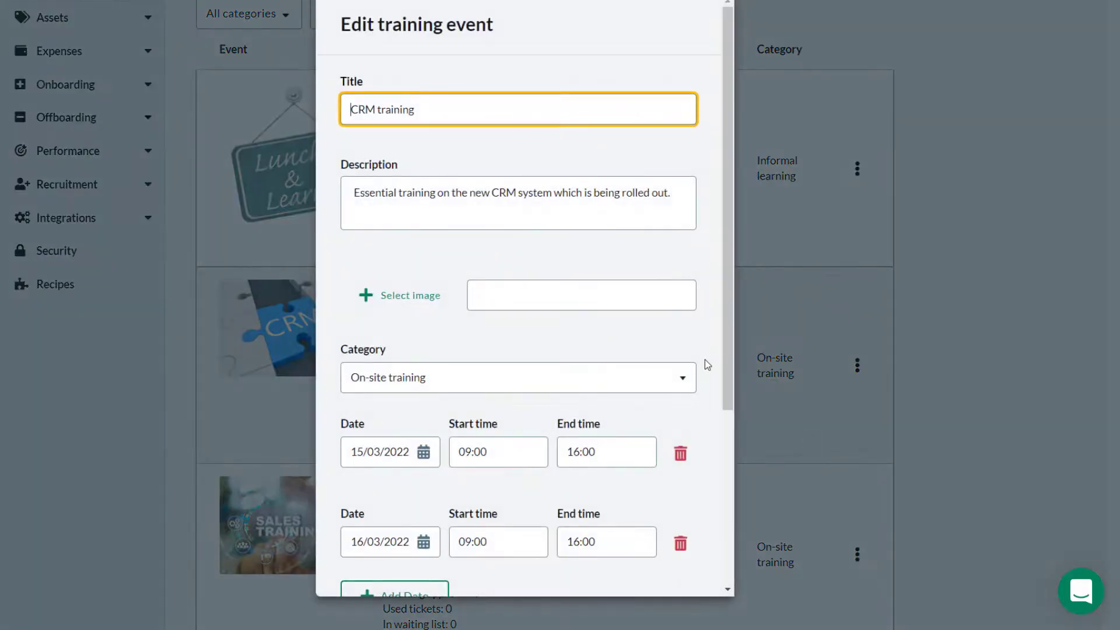
scroll(707, 365, down, 5)
click(585, 562)
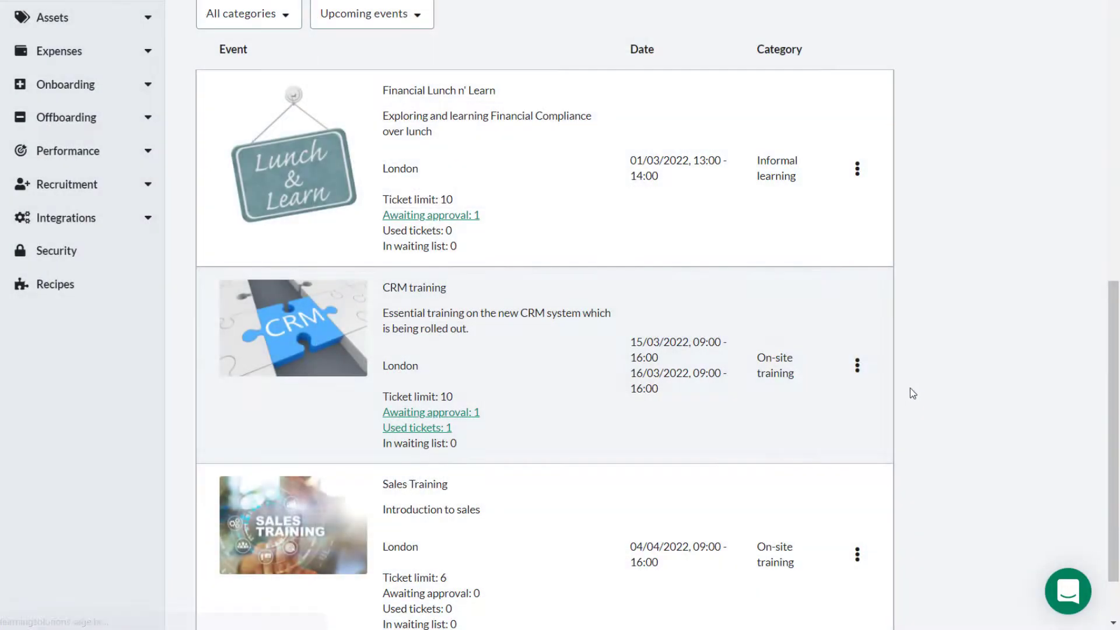
- Export the CRM training event's attendees to an xlsx file
click(857, 365)
click(840, 463)
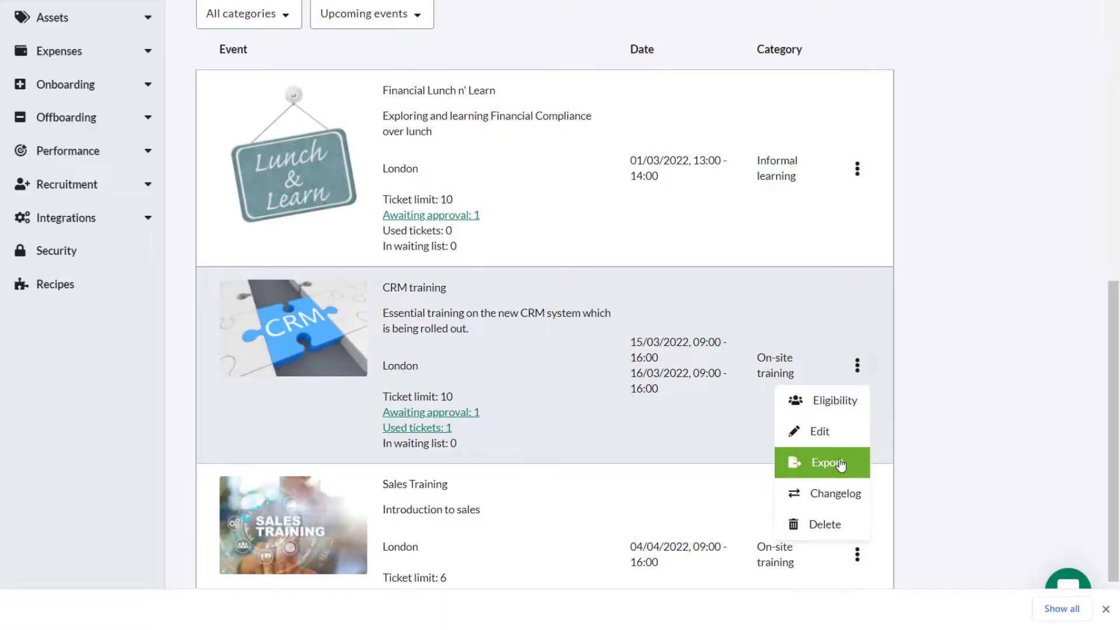
click(857, 365)
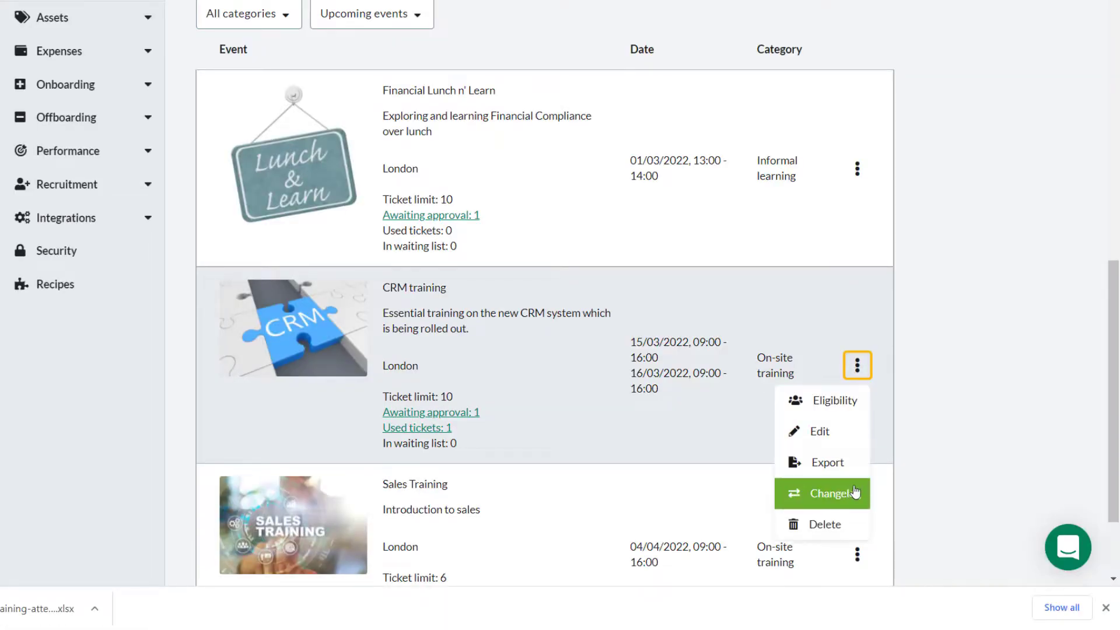
click(854, 493)
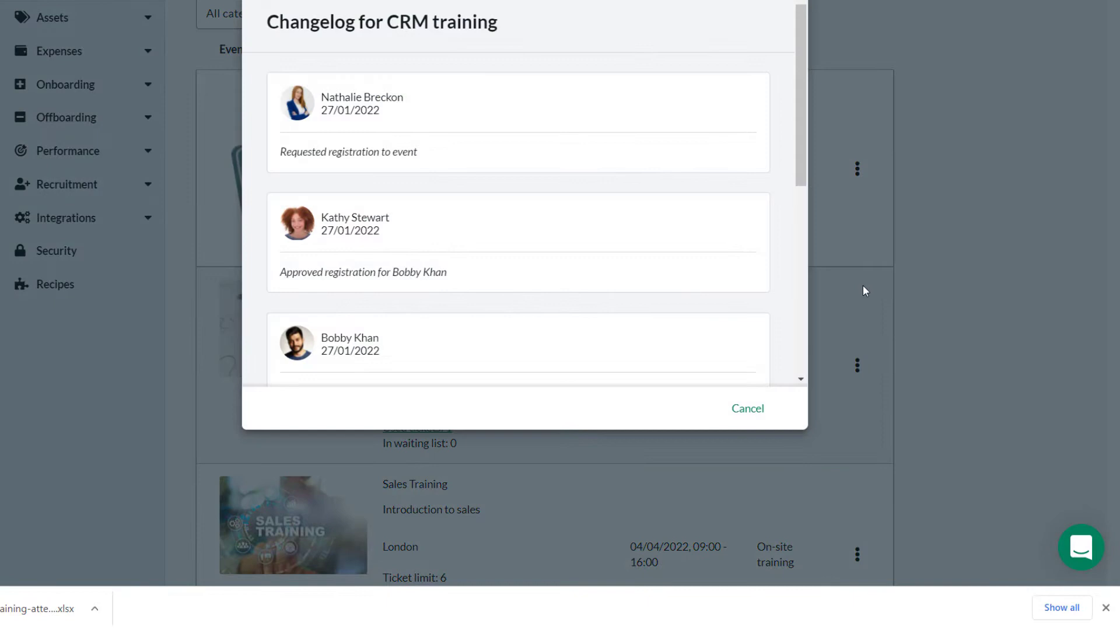
click(801, 283)
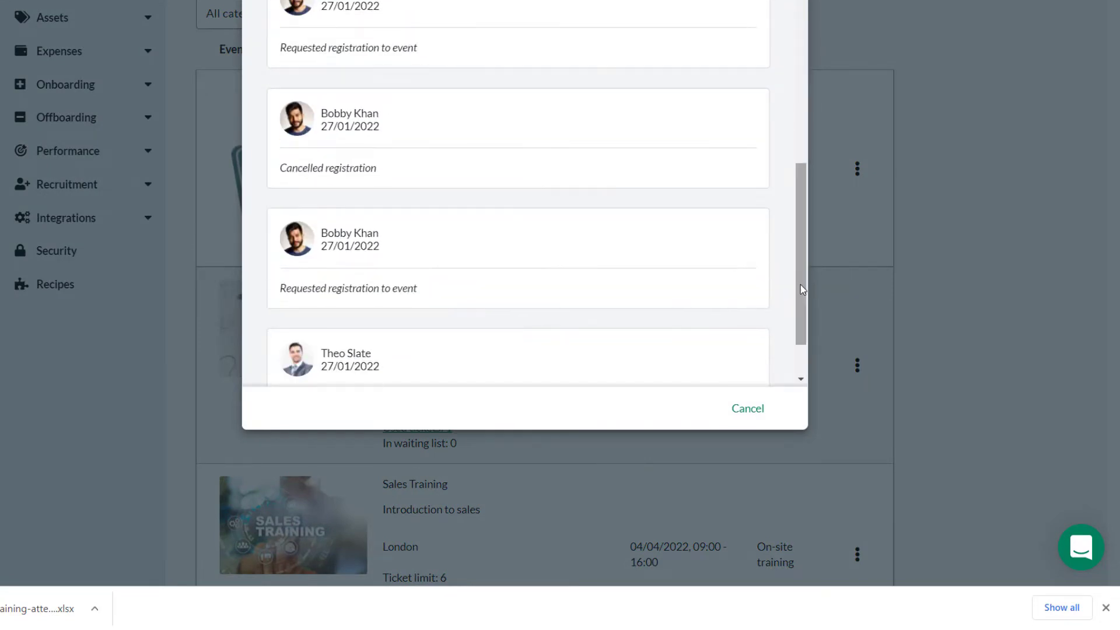
drag(800, 285, 805, 379)
click(758, 412)
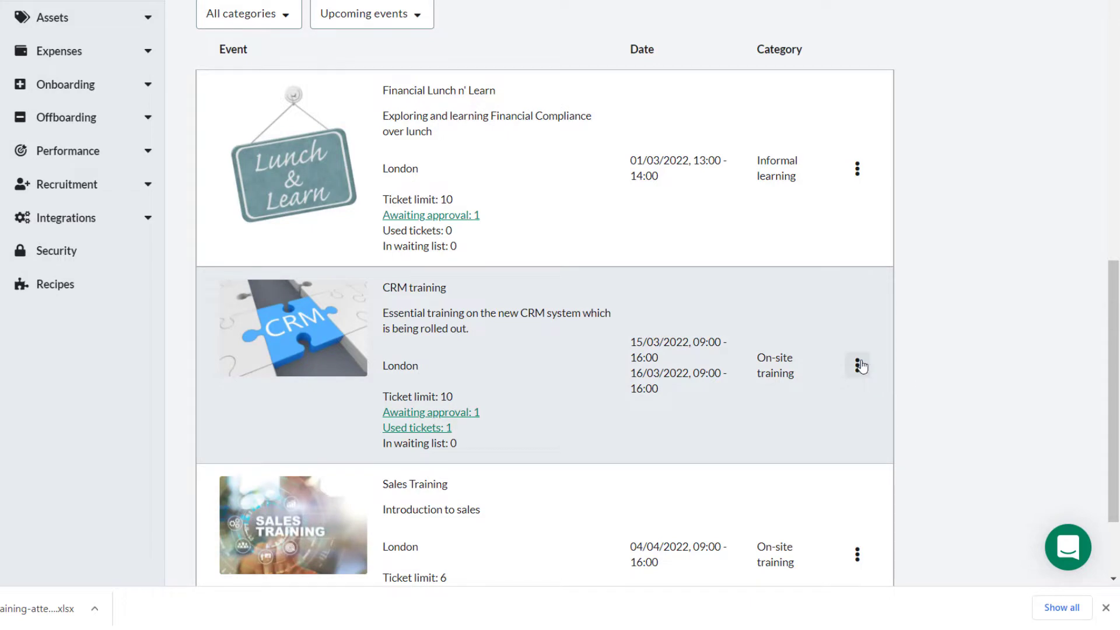
click(859, 365)
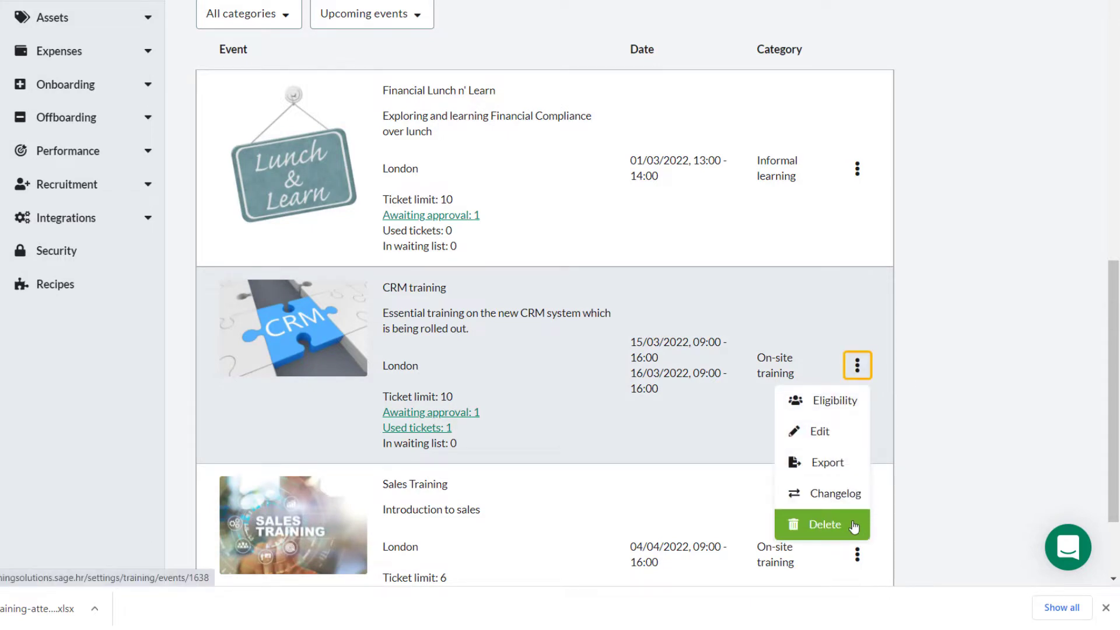